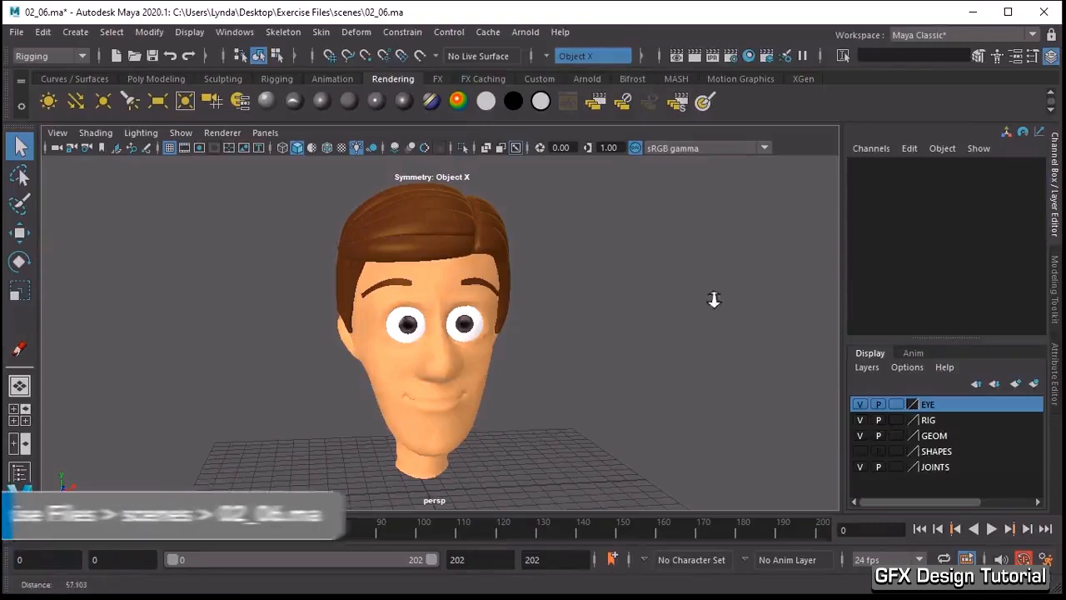
Show the SHAPES layer and select the Eyes_UpLids and Eyes_LowLids heads, adding the haired neutral head last.
alt+right_drag(715, 302, 672, 306)
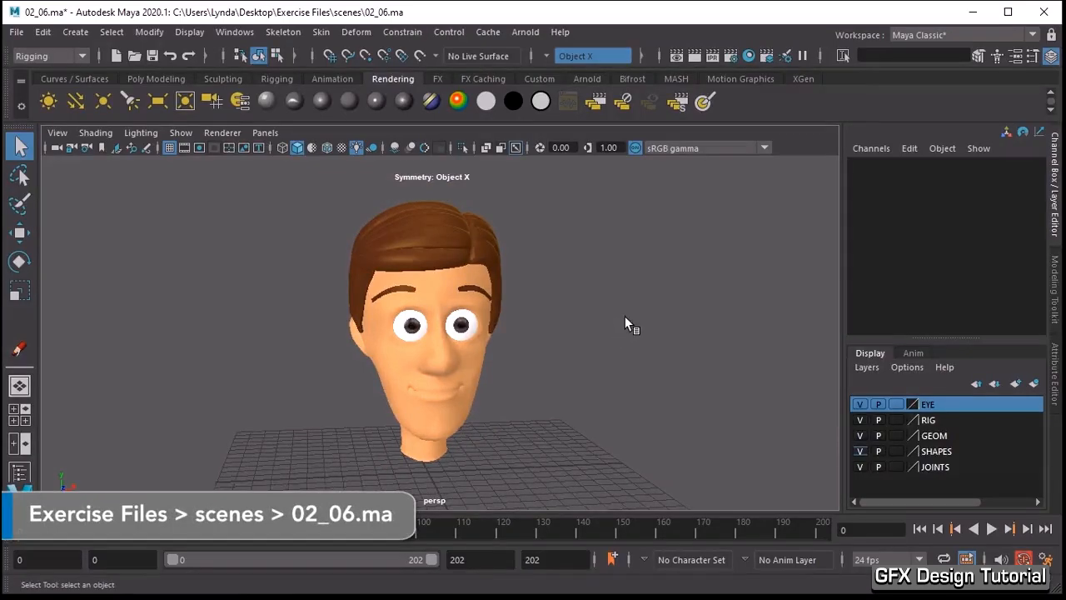
alt+right_drag(628, 324, 445, 281)
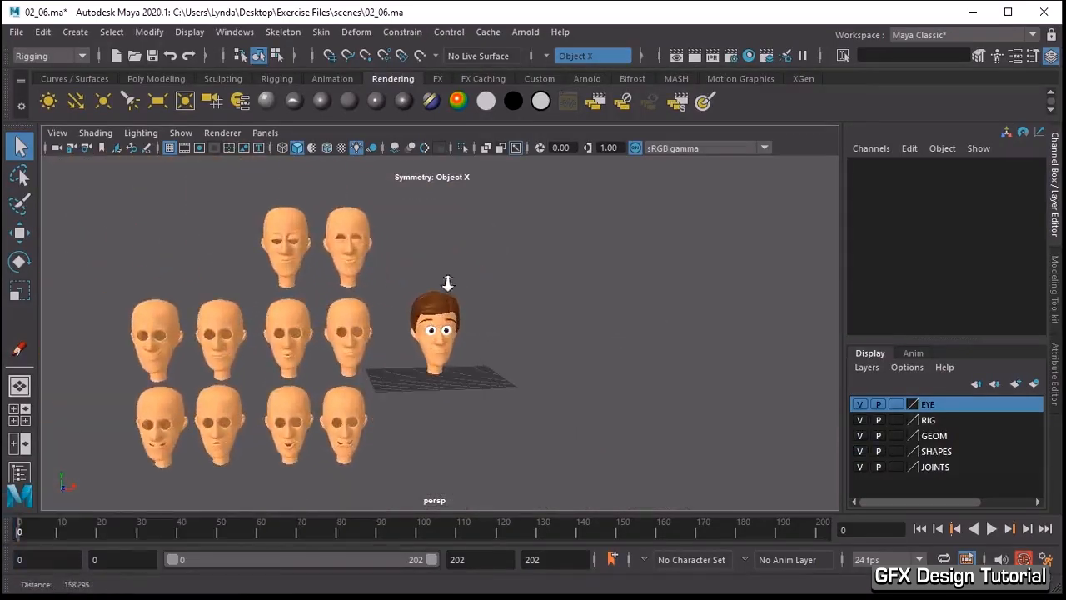
click(363, 246)
click(281, 224)
alt+right_drag(282, 224, 461, 247)
alt+middle_drag(461, 252, 536, 323)
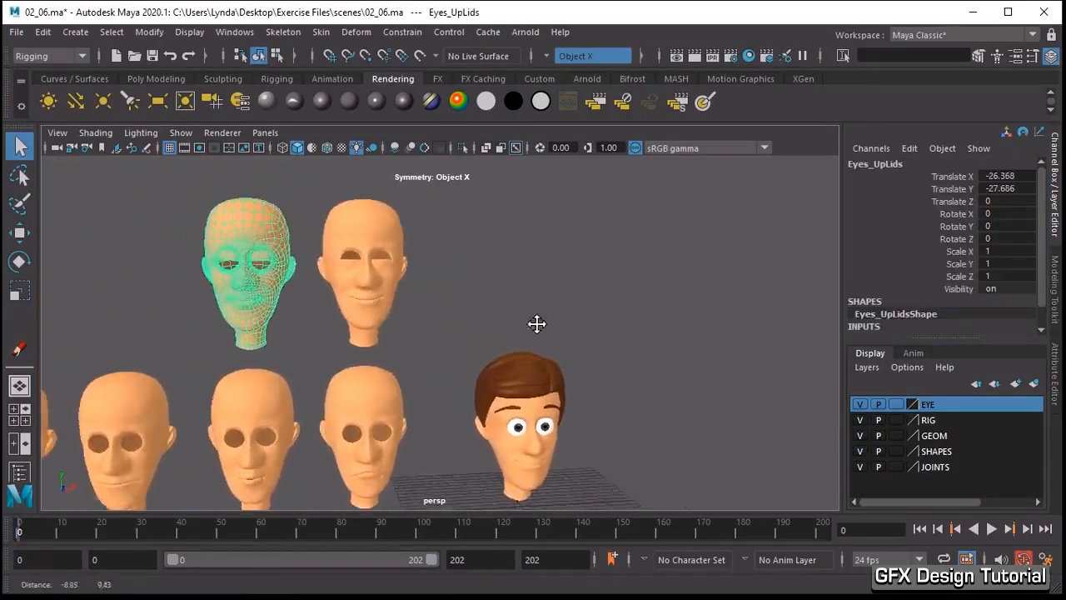
alt+drag(536, 323, 460, 291)
click(354, 233)
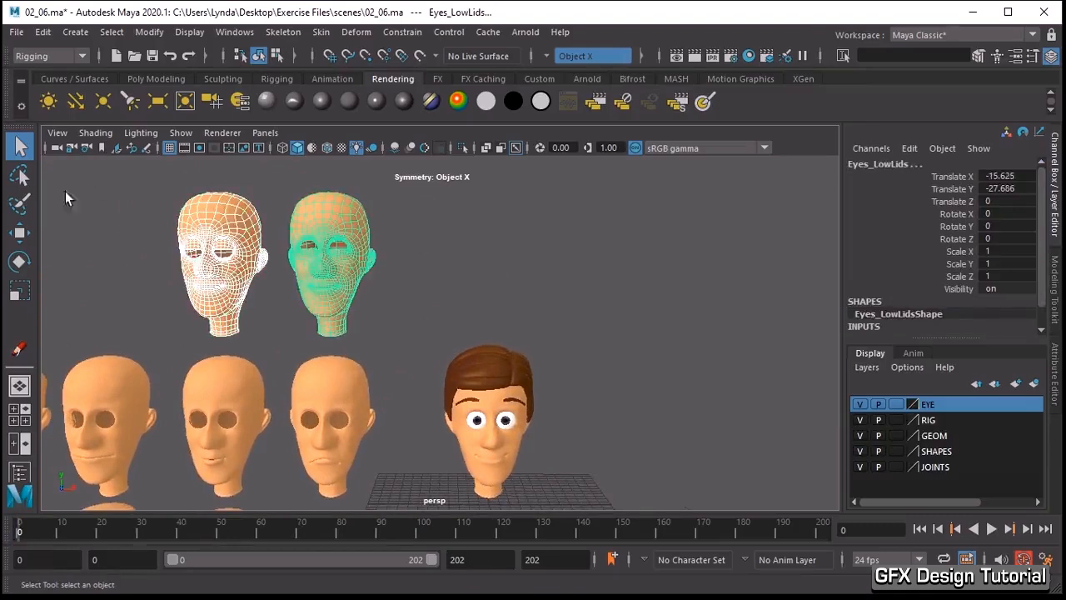
click(463, 448)
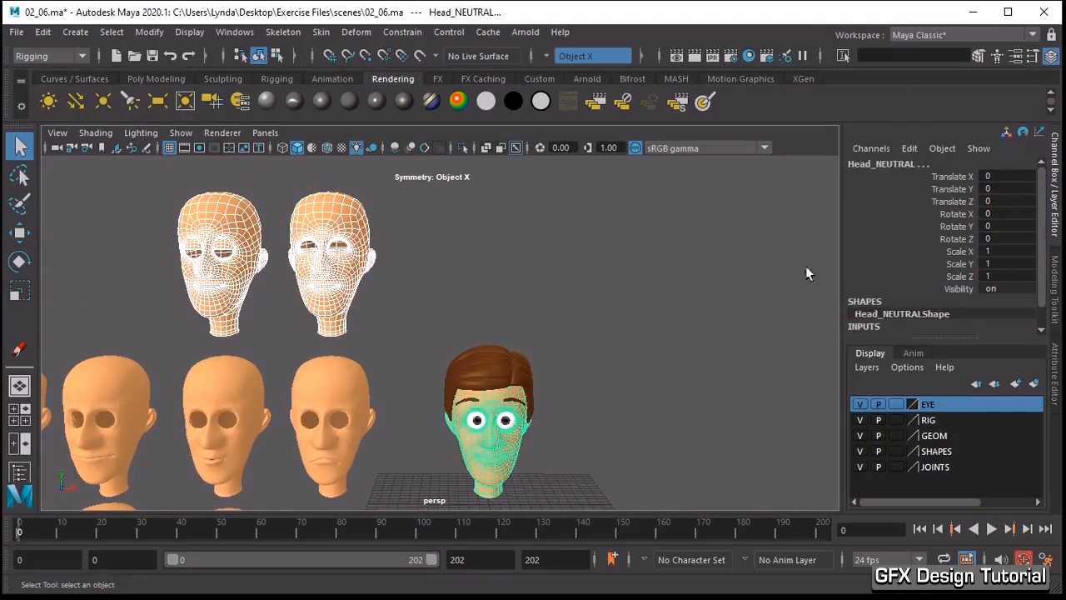
Open the Shape Editor and create a blend shape on the neutral head from the two selected eyelid targets.
click(355, 31)
click(355, 32)
click(284, 32)
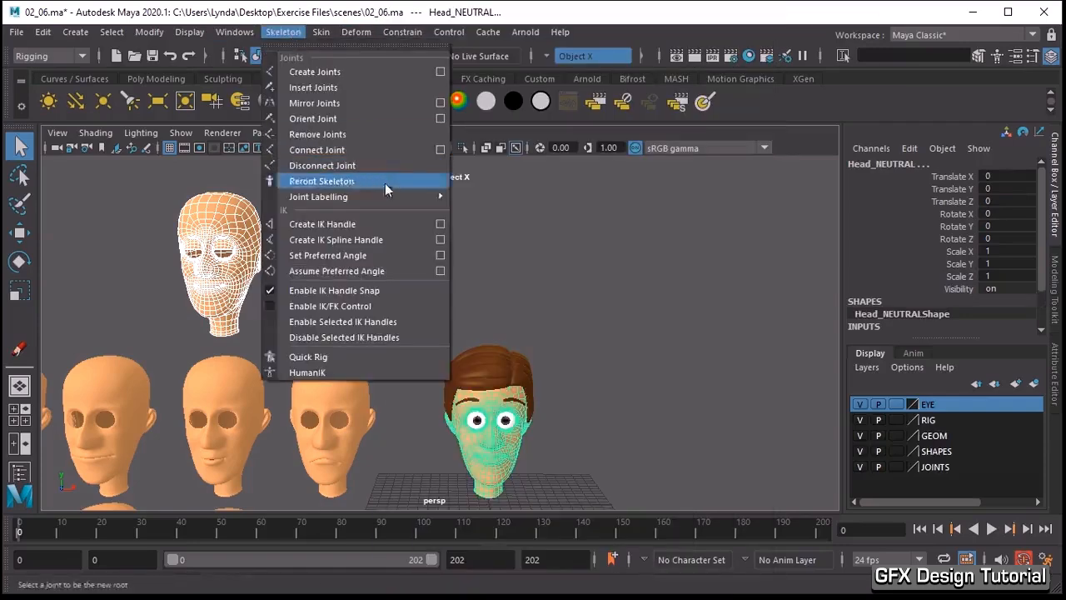
click(234, 32)
mouse_move(358, 136)
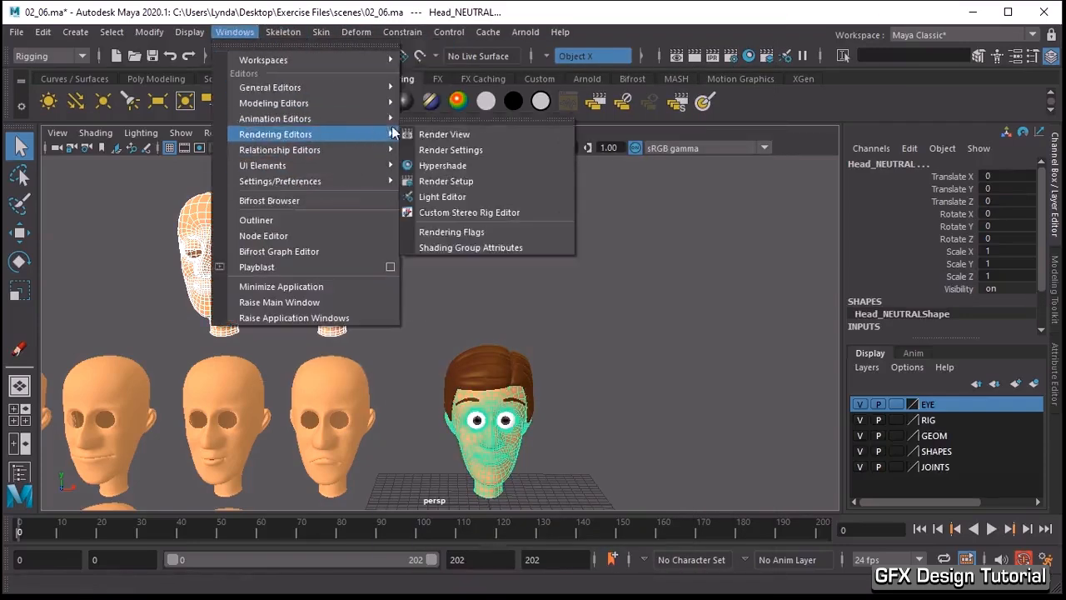
click(437, 229)
drag(547, 103, 148, 108)
Test the blink by raising the Eyes_UpLids and Eyes_LowLids weights to 1.000 and resetting both to 0.
scroll(526, 406, up, 3)
alt+middle_drag(525, 406, 583, 250)
drag(214, 210, 356, 211)
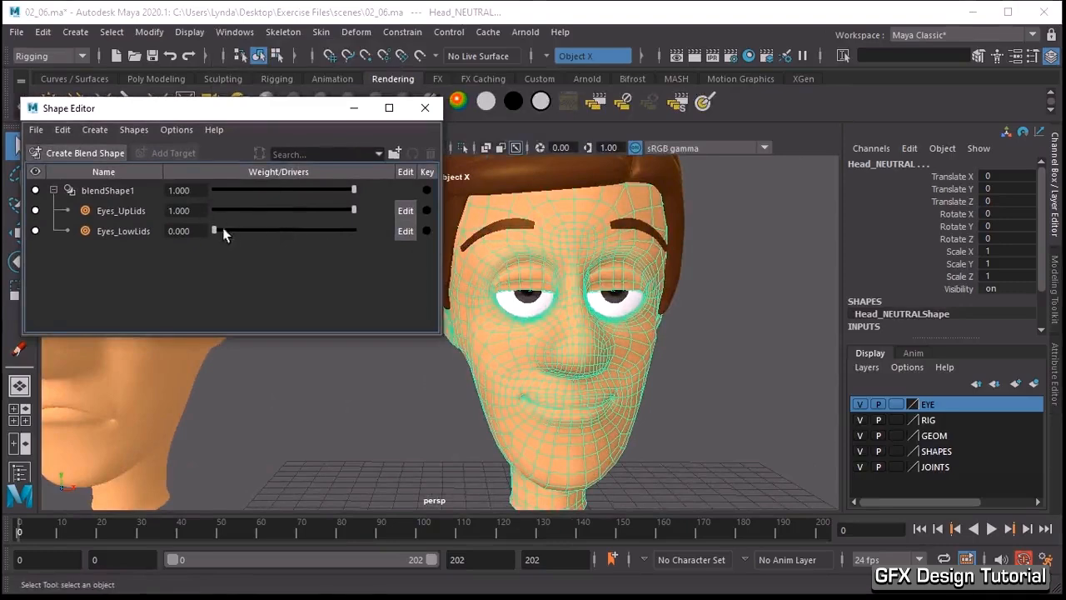
drag(214, 230, 356, 232)
scroll(560, 271, up, 6)
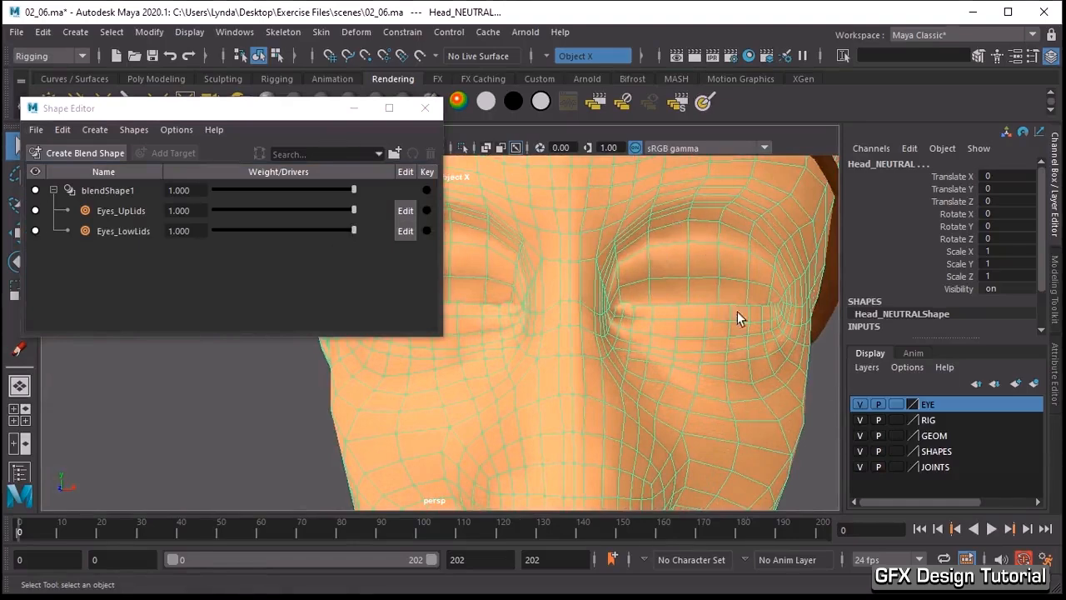
drag(353, 230, 107, 212)
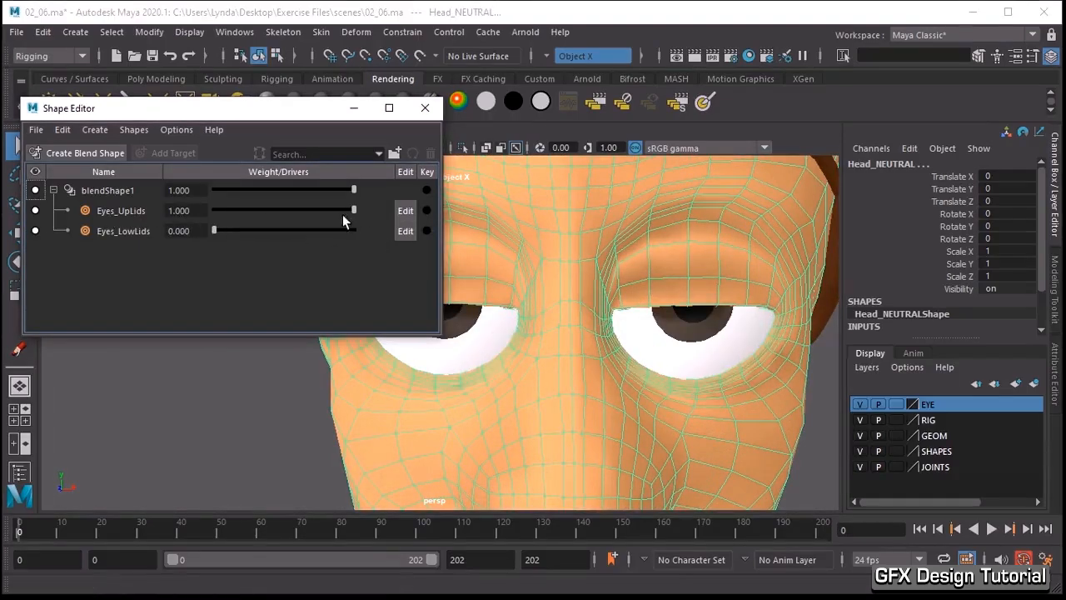
drag(352, 210, 188, 202)
Preview the upper lids partly closed with Eyes_UpLids at 0.631, and return the weight to 0.
alt+middle_drag(776, 280, 760, 276)
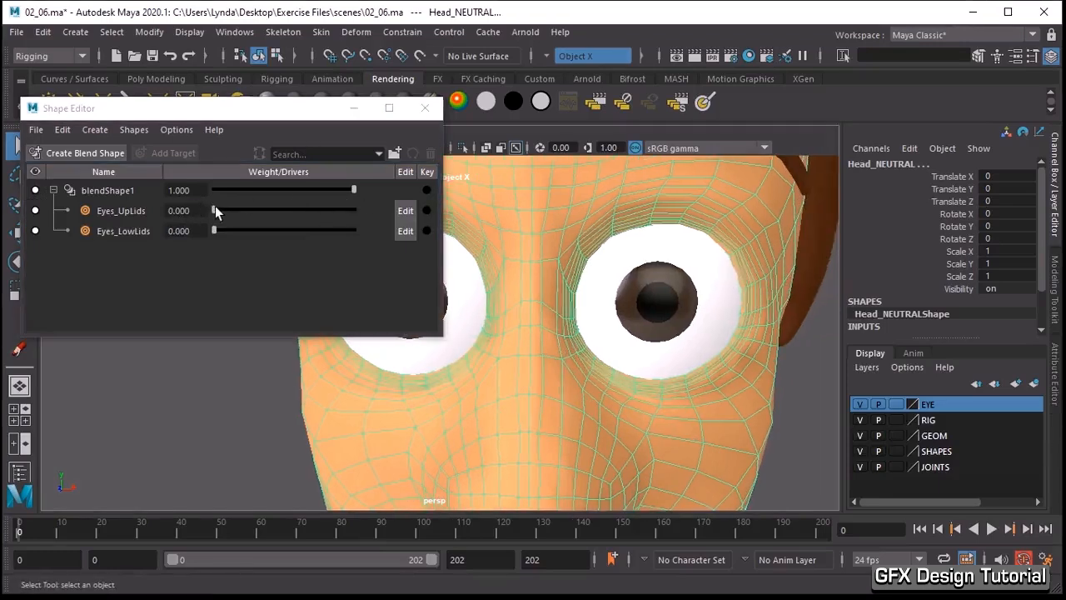
drag(215, 208, 302, 207)
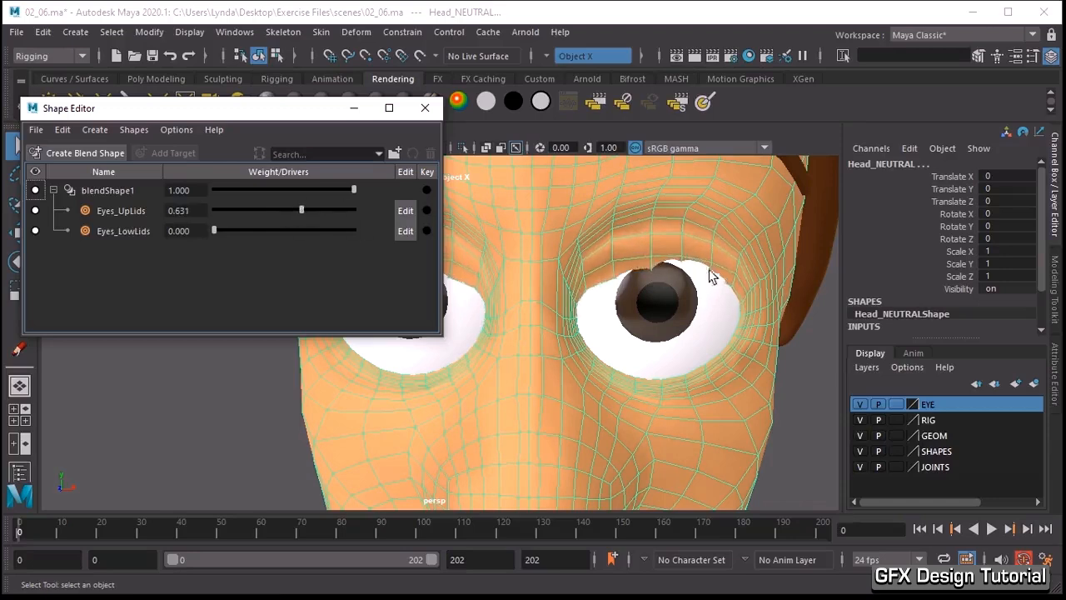
drag(300, 214, 210, 220)
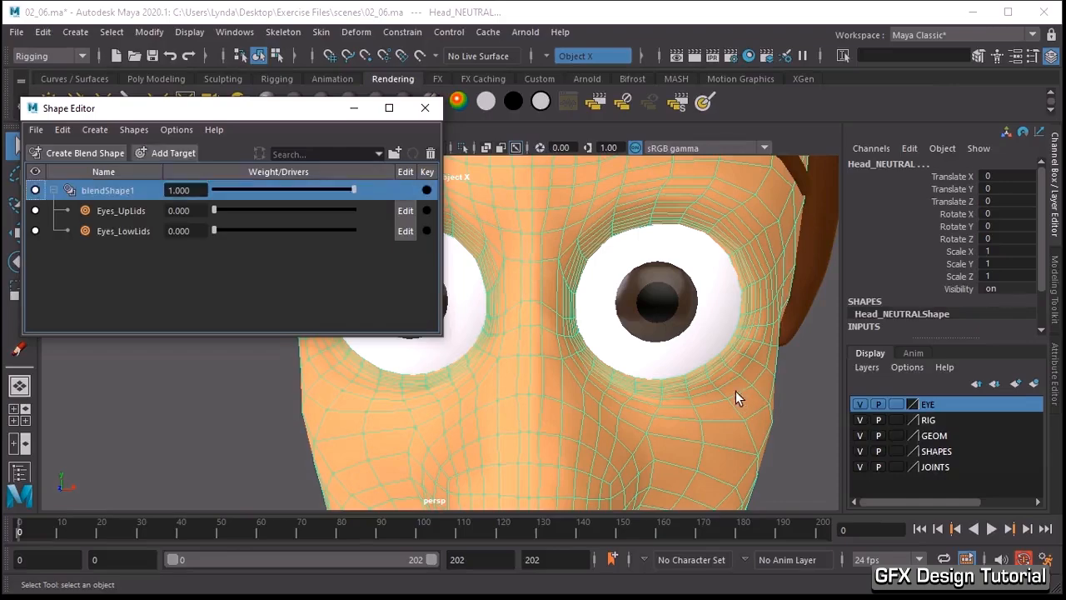
Switch to the full side view of the head and hide the SHAPES layer.
key(space)
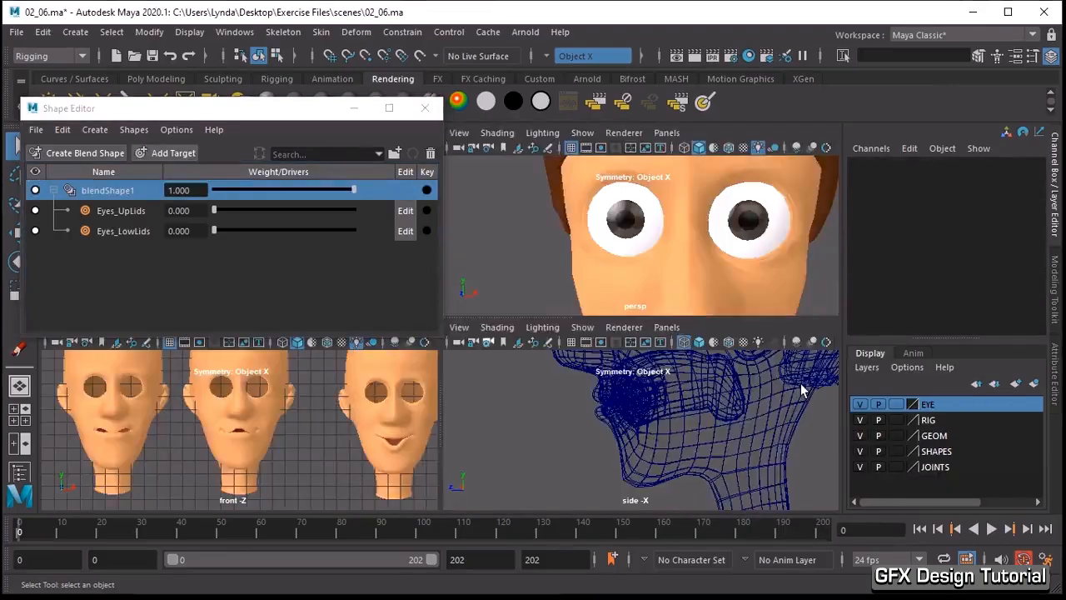
key(space)
alt+right_drag(762, 327, 569, 283)
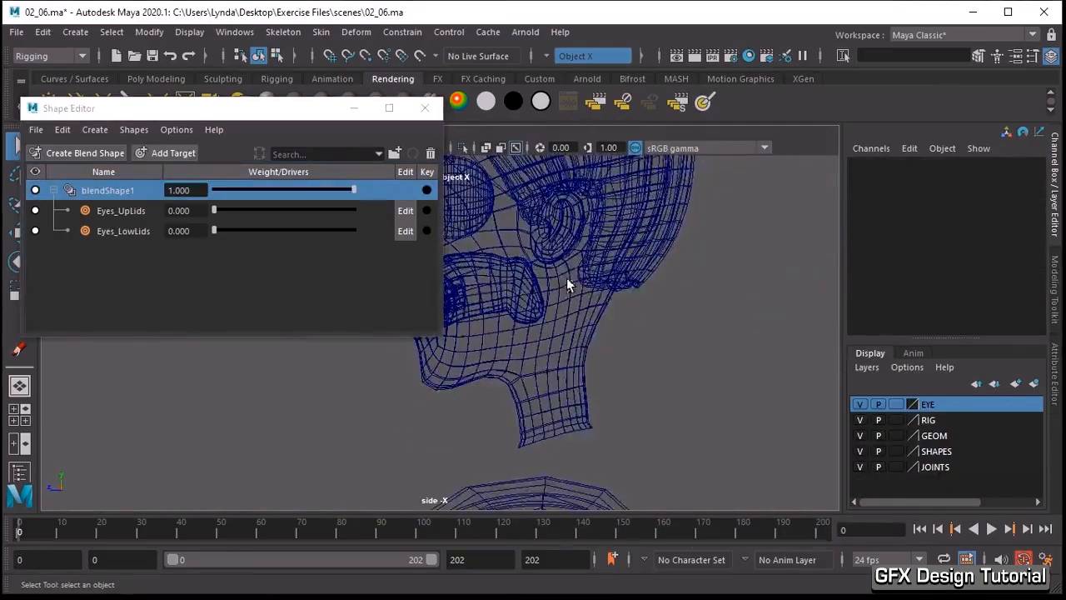
alt+middle_drag(568, 284, 683, 325)
alt+right_drag(683, 325, 566, 340)
click(861, 452)
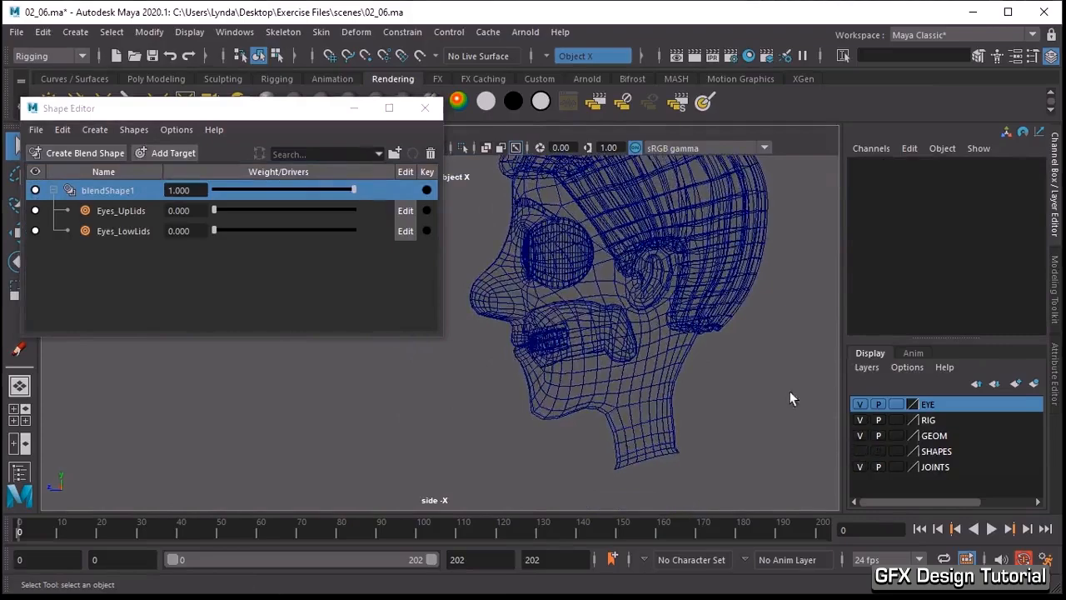
Examine the upper lid against the eyeball with Eyes_UpLids at 0.575 and 0.520, reset it to 0, and close the Shape Editor.
alt+middle_drag(573, 267, 599, 316)
alt+right_drag(491, 262, 779, 293)
alt+middle_drag(620, 257, 541, 326)
alt+right_drag(587, 323, 718, 301)
alt+middle_drag(662, 282, 535, 269)
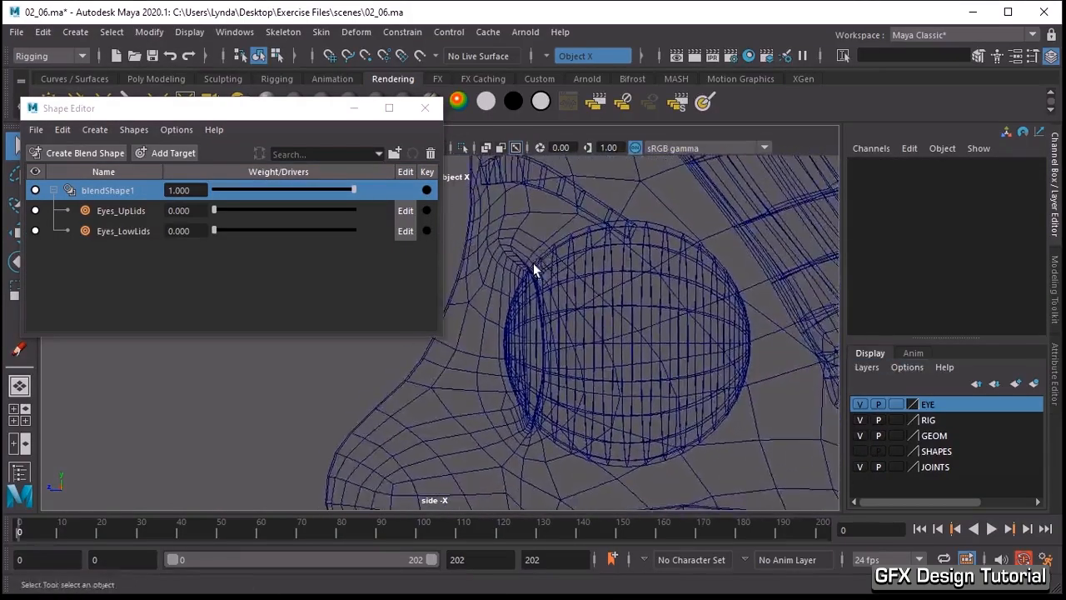
alt+right_drag(536, 269, 820, 315)
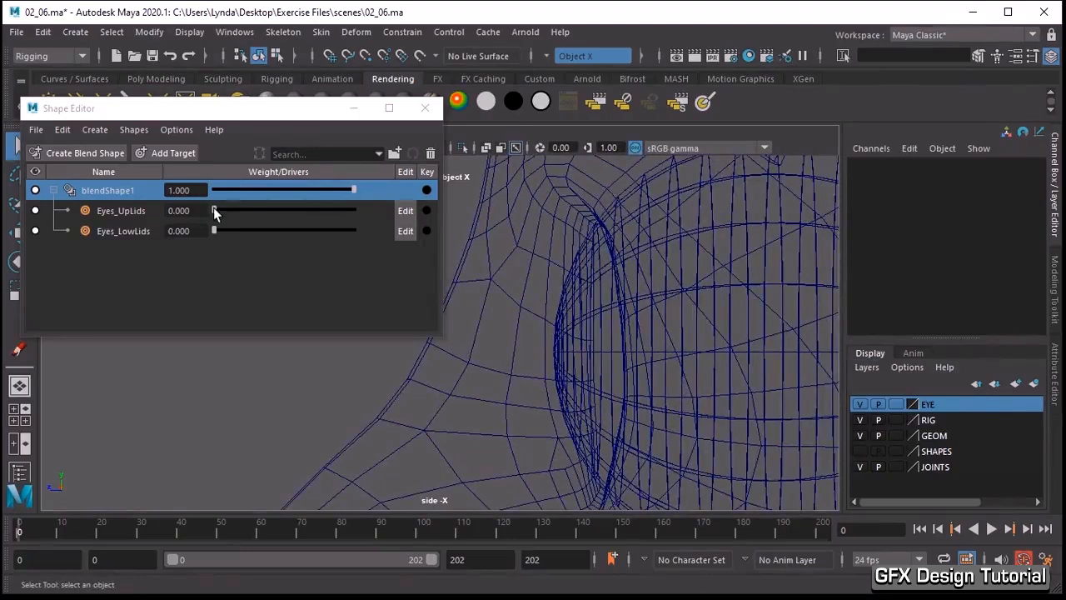
drag(214, 211, 293, 218)
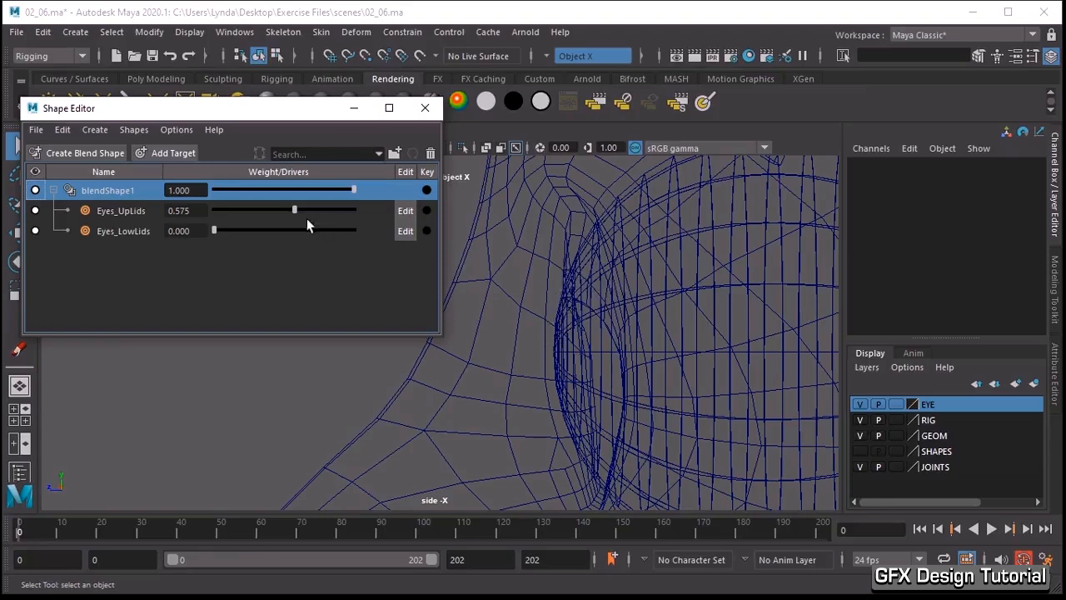
mouse_move(294, 211)
mouse_down()
mouse_move(223, 205)
mouse_move(300, 205)
mouse_move(286, 212)
mouse_up()
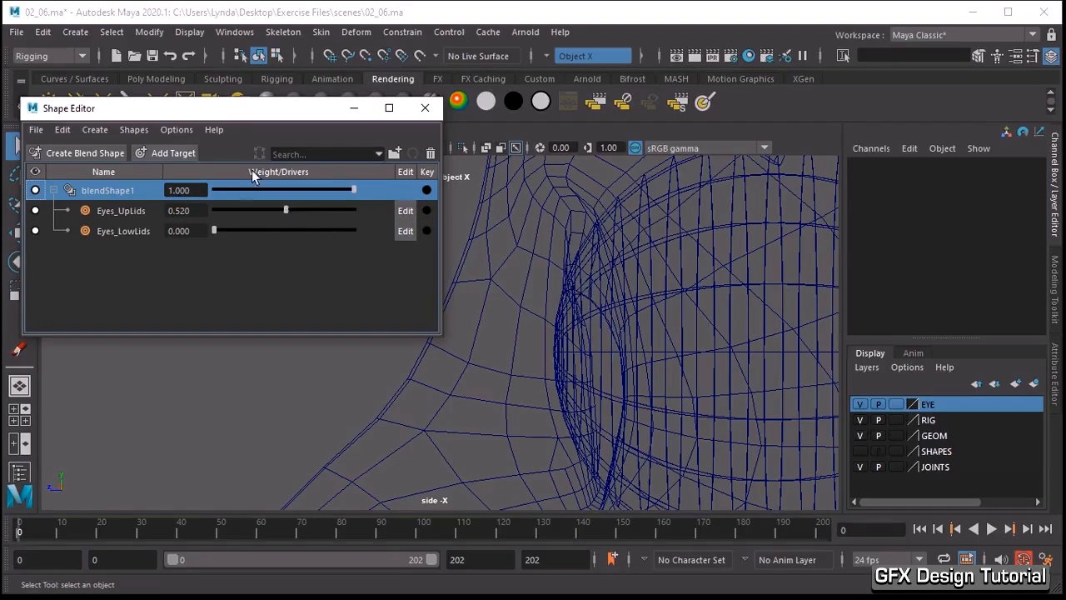
drag(283, 207, 106, 208)
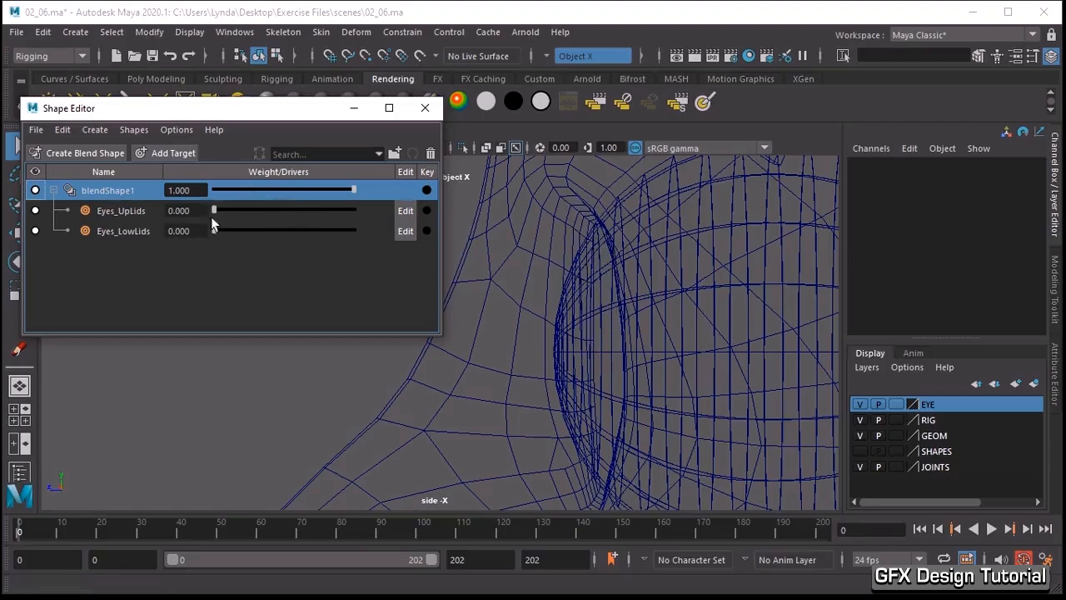
click(424, 108)
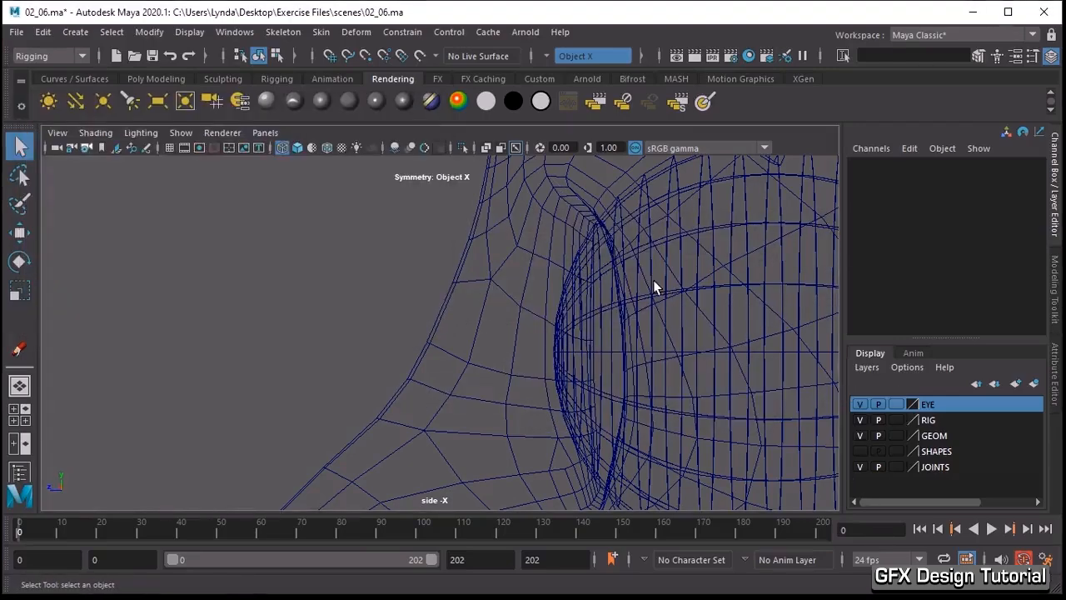
Duplicate the neutral head in the perspective view and move the copy sideways to about 16.4 in X.
key(space)
key(space)
alt+right_drag(731, 249, 543, 299)
click(471, 285)
key(ctrl+d)
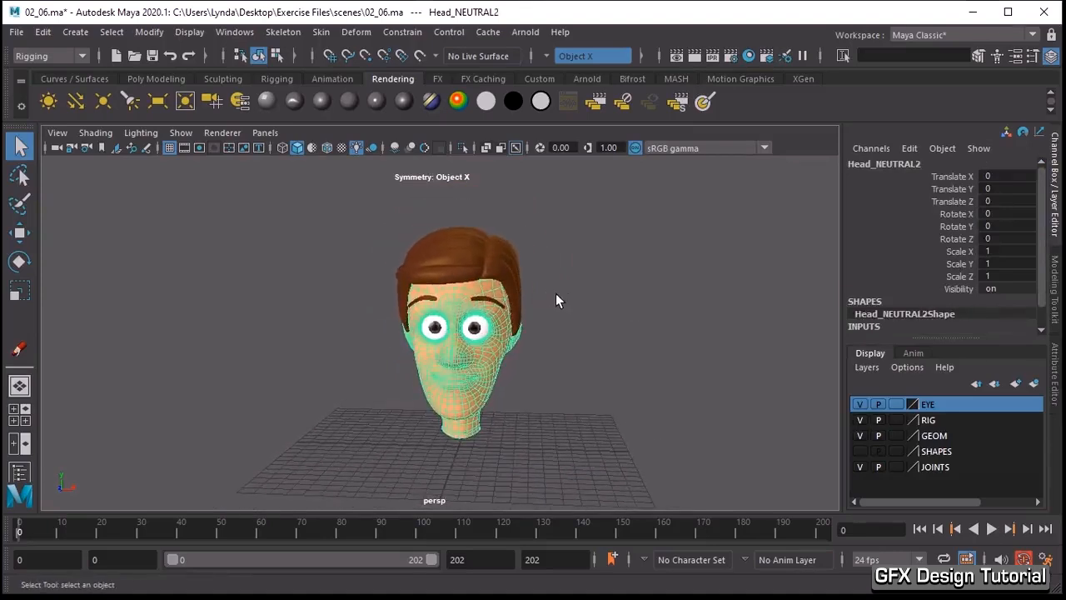
key(w)
drag(516, 345, 766, 348)
click(777, 216)
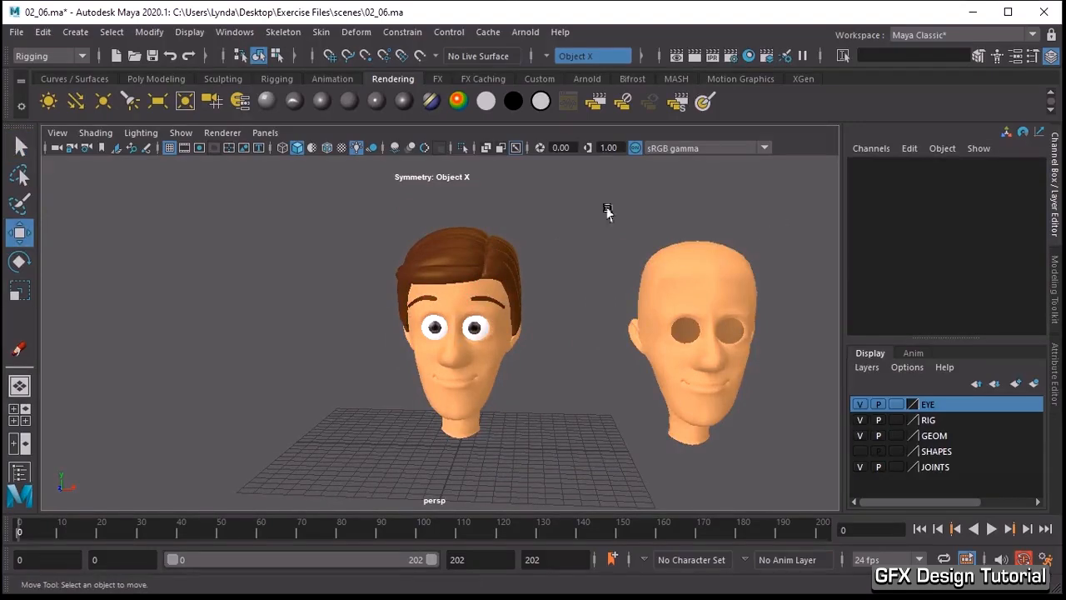
Reopen the Shape Editor and select the original neutral head, framing its eye up close.
click(235, 31)
mouse_move(340, 125)
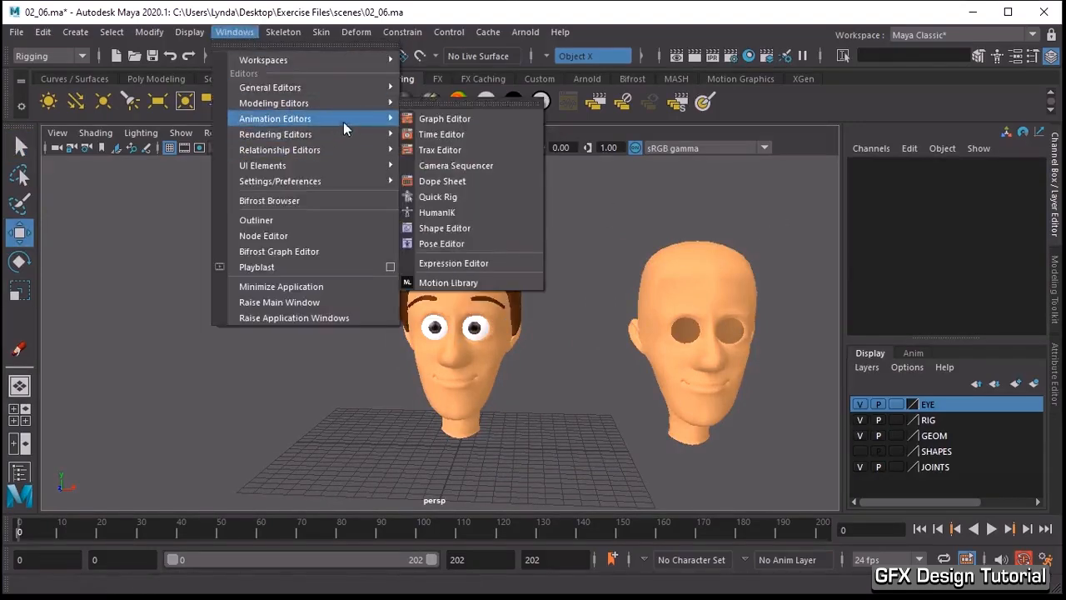
click(445, 227)
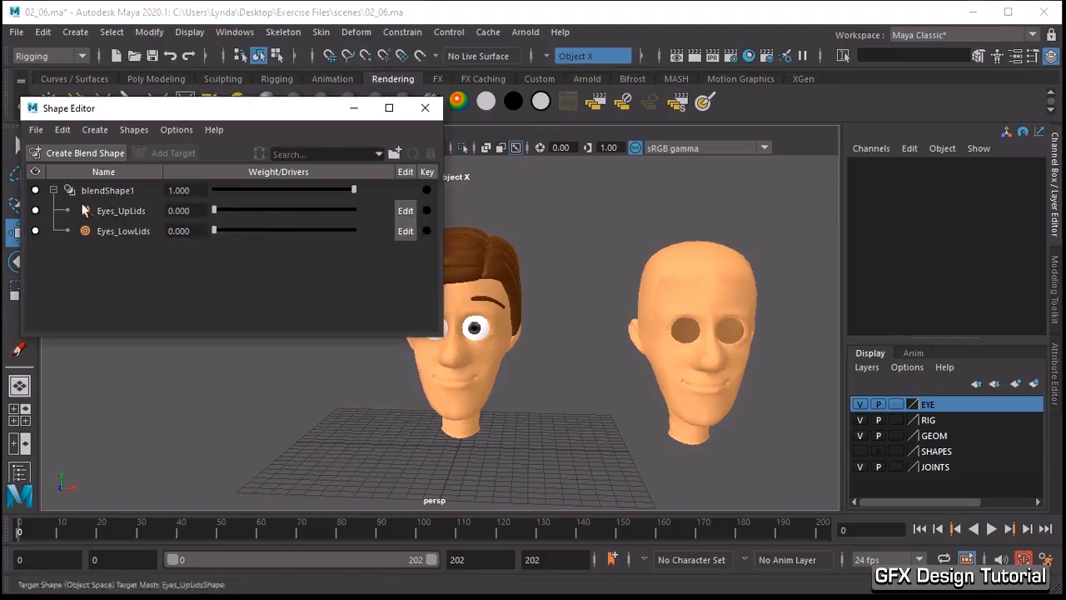
alt+drag(514, 234, 620, 260)
click(733, 279)
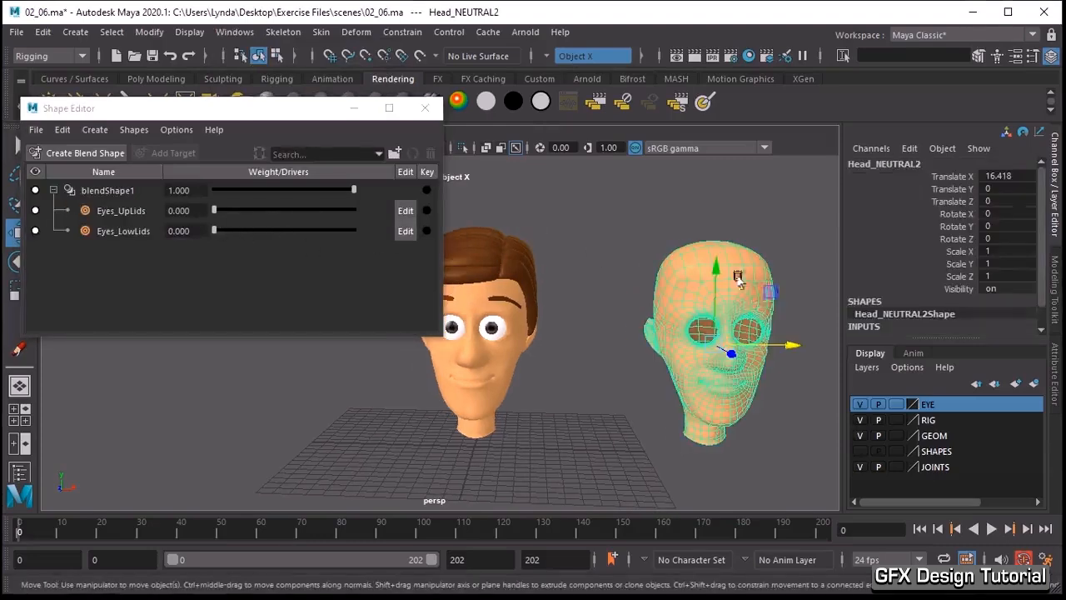
alt+middle_drag(516, 264, 542, 304)
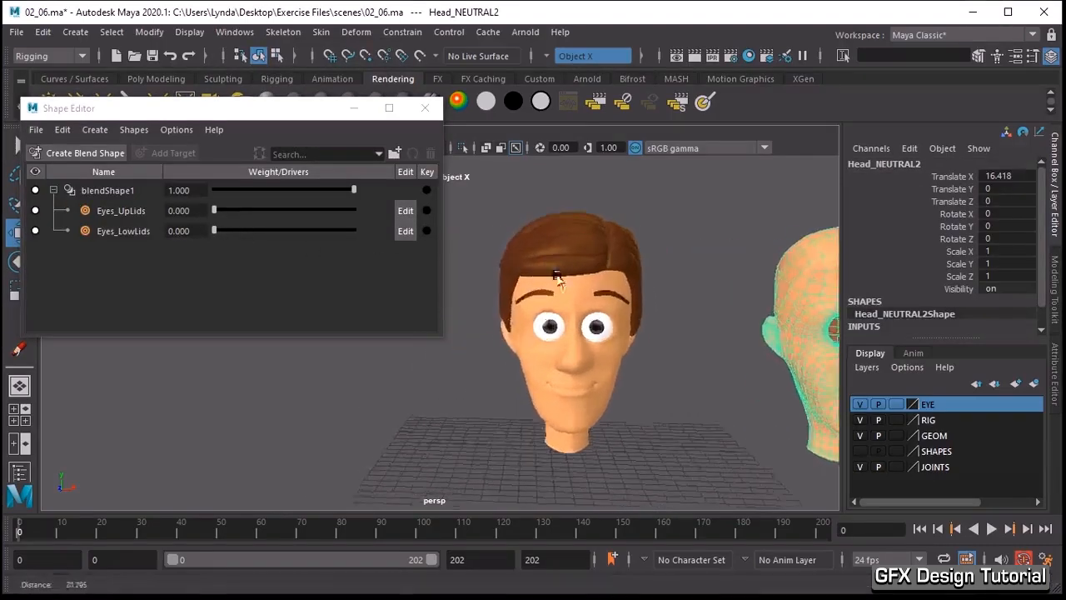
alt+right_drag(542, 305, 733, 286)
click(736, 269)
alt+drag(735, 269, 571, 314)
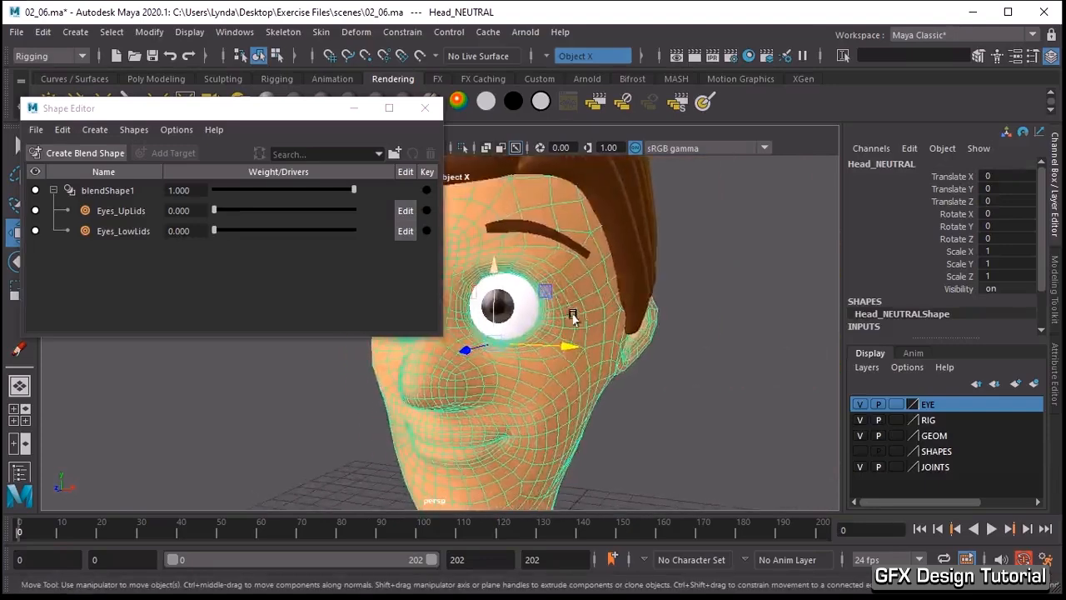
alt+right_drag(571, 314, 628, 276)
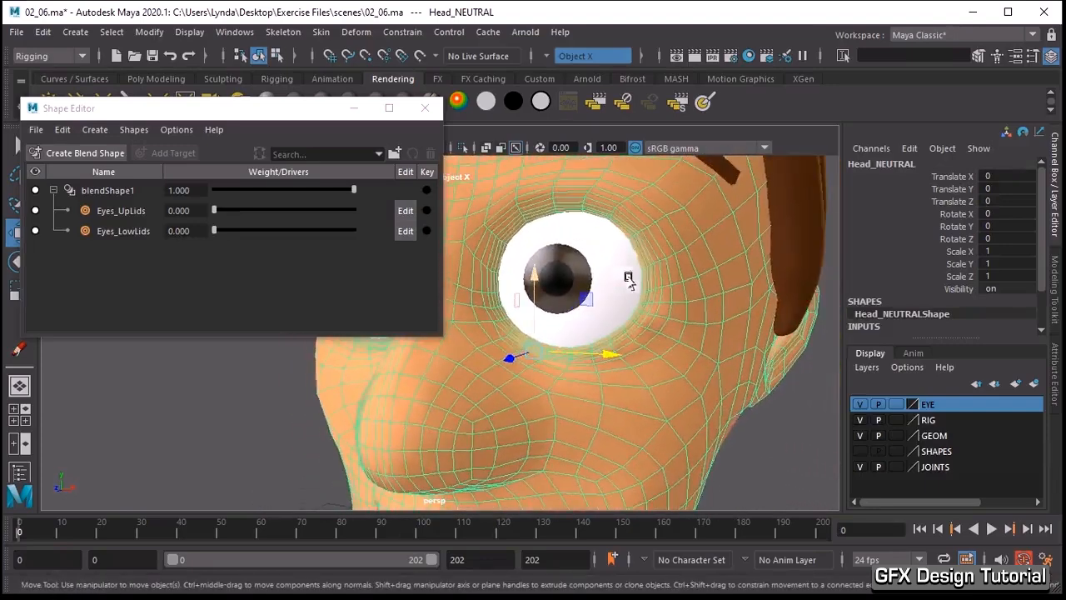
Check the symmetry and soft selection settings in the Modeling Toolkit, and return to the channel and layer display.
click(1054, 289)
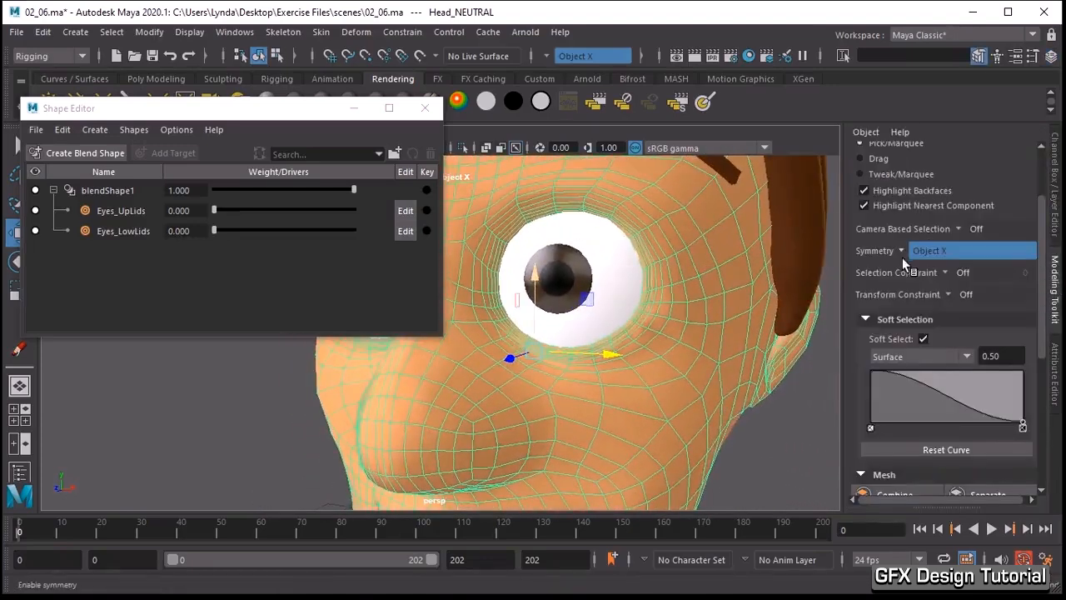
alt+drag(542, 283, 702, 254)
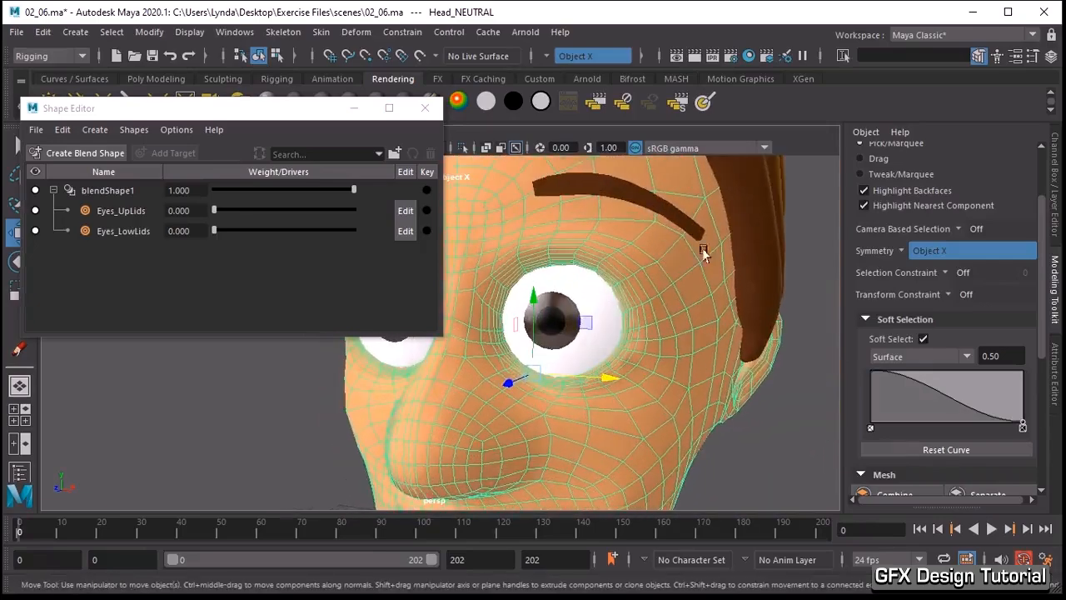
click(1056, 175)
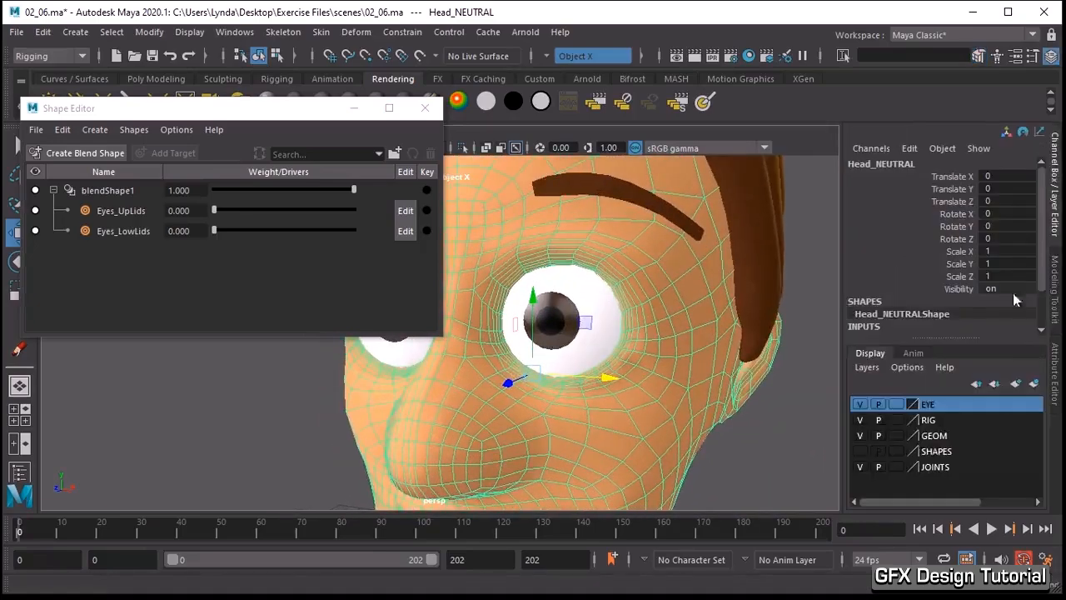
Set the EYE layer to template display so the eyeballs appear as wireframes behind the lids.
click(894, 404)
scroll(653, 298, up, 6)
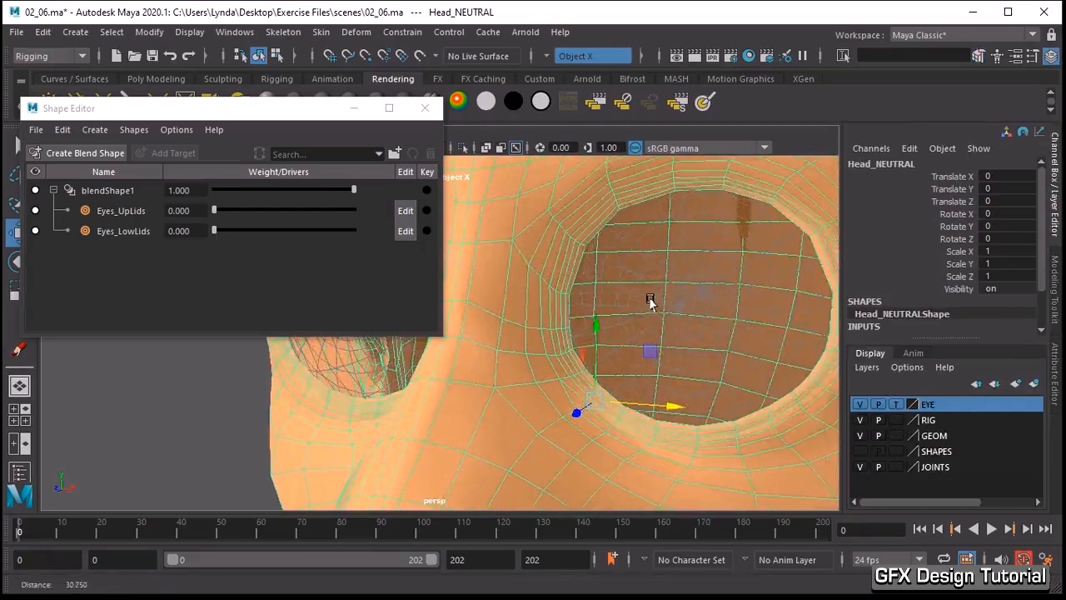
scroll(646, 300, down, 4)
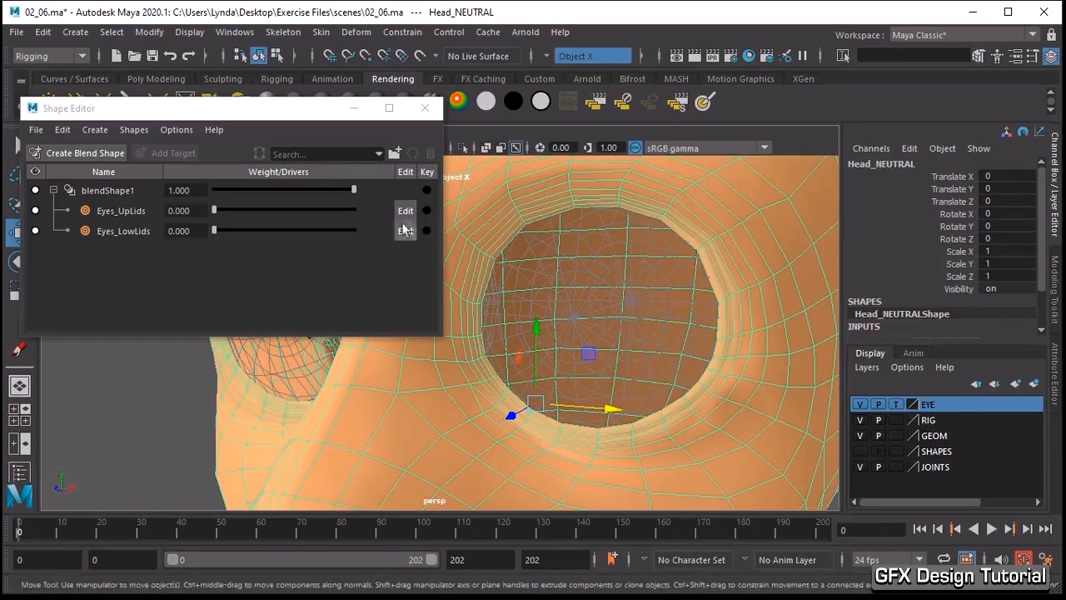
Set the Eyes_UpLids weight to about 0.508 and switch the neutral head to vertex editing around the eye.
drag(211, 214, 282, 220)
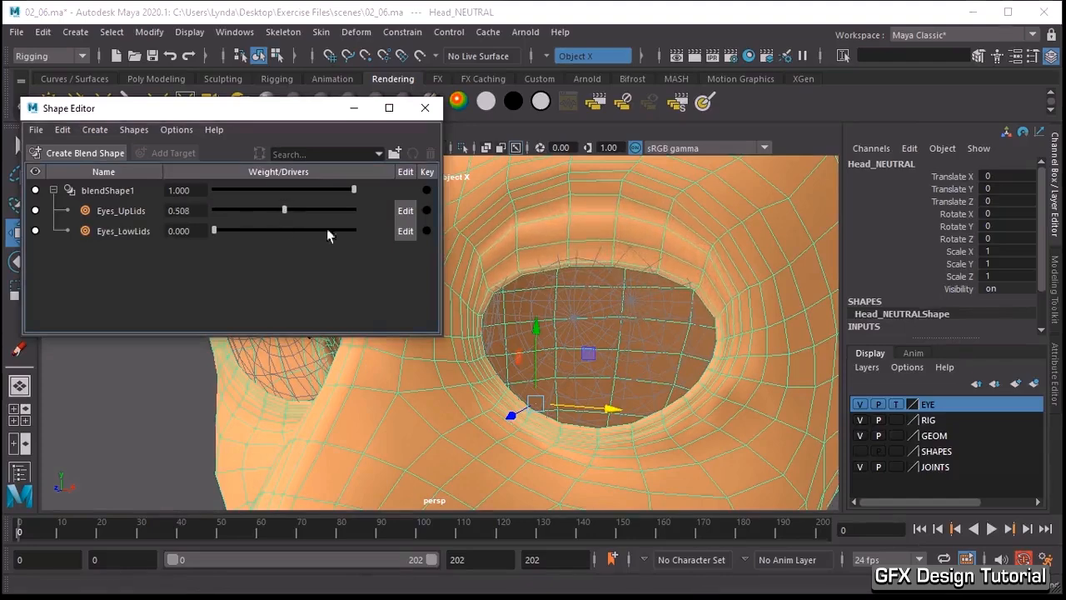
right_drag(619, 247, 543, 156)
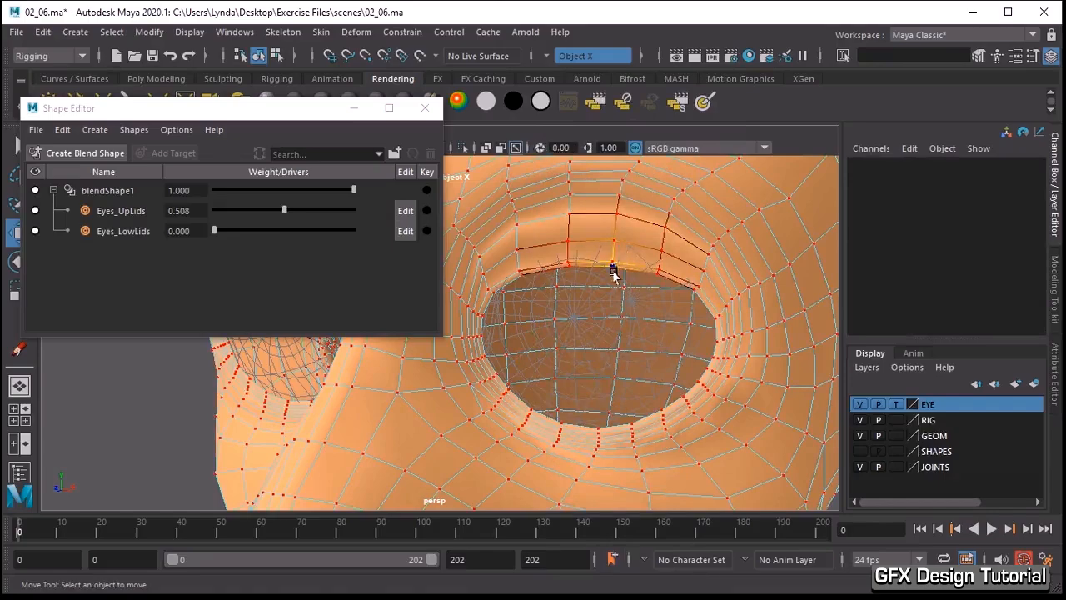
alt+drag(632, 261, 801, 294)
scroll(626, 268, up, 1)
scroll(626, 268, up, 2)
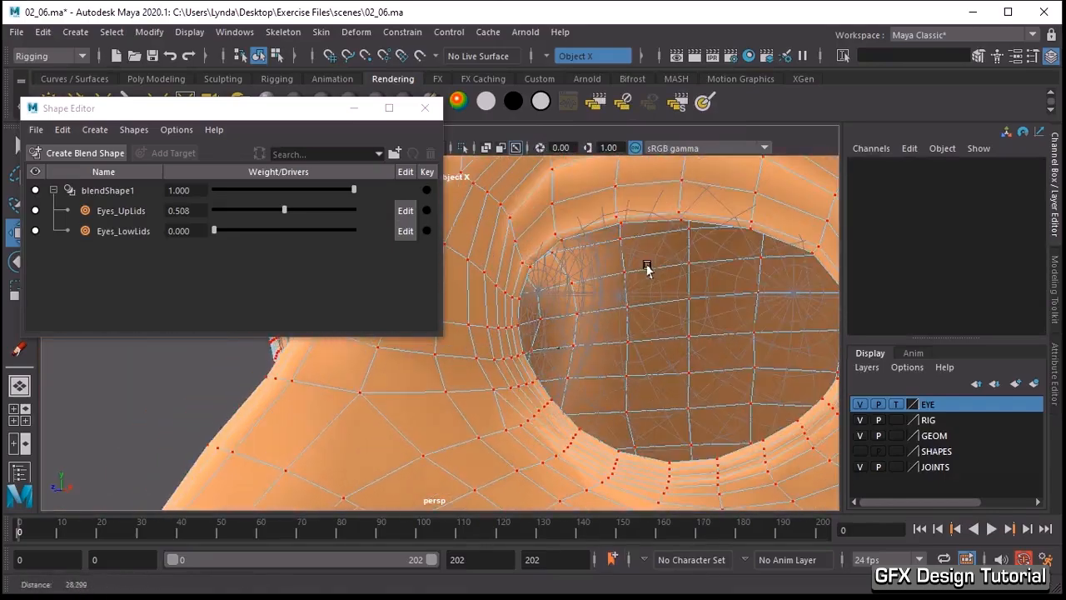
Select two middle vertices on the upper lid edge and pull them forward over the eyeball.
click(676, 222)
shift+click(617, 229)
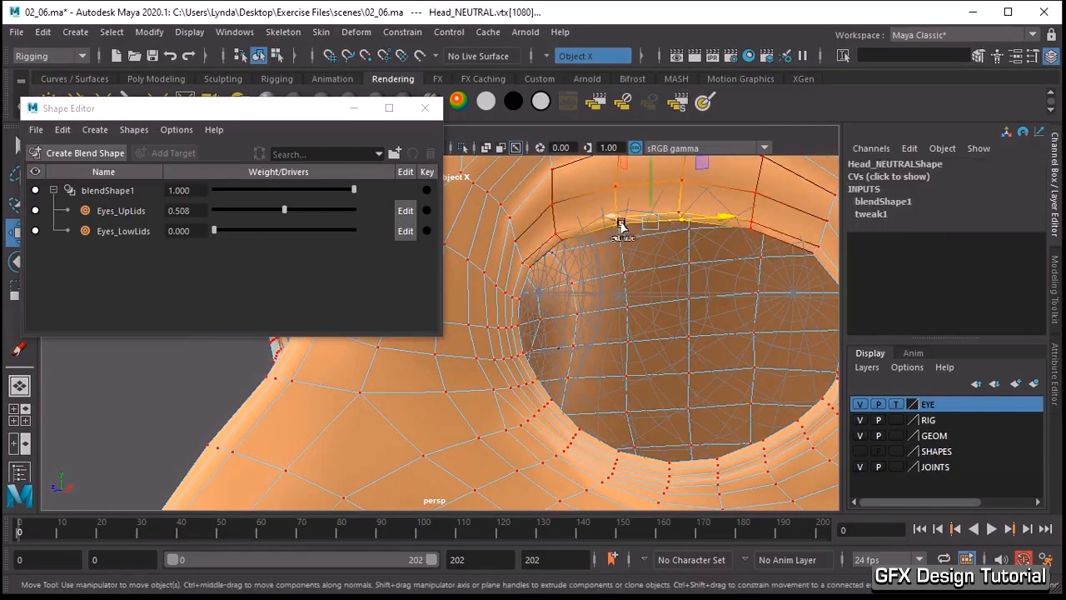
drag(688, 205, 601, 218)
click(894, 404)
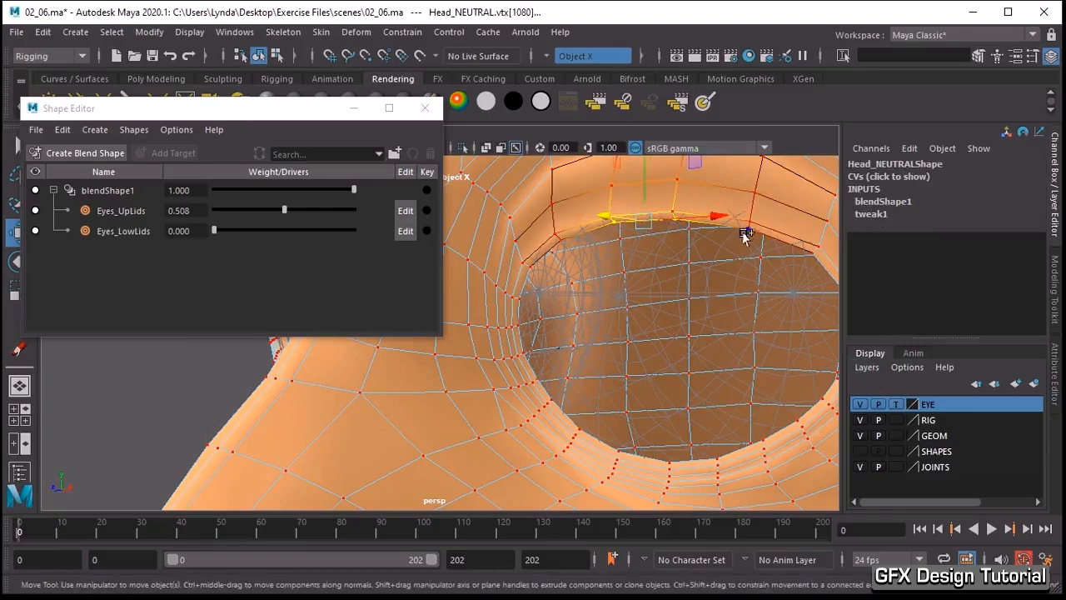
Add the neighbouring upper lid edge vertices, pull them all forward off the eyeball, and set the EYE layer to reference display.
shift+click(746, 230)
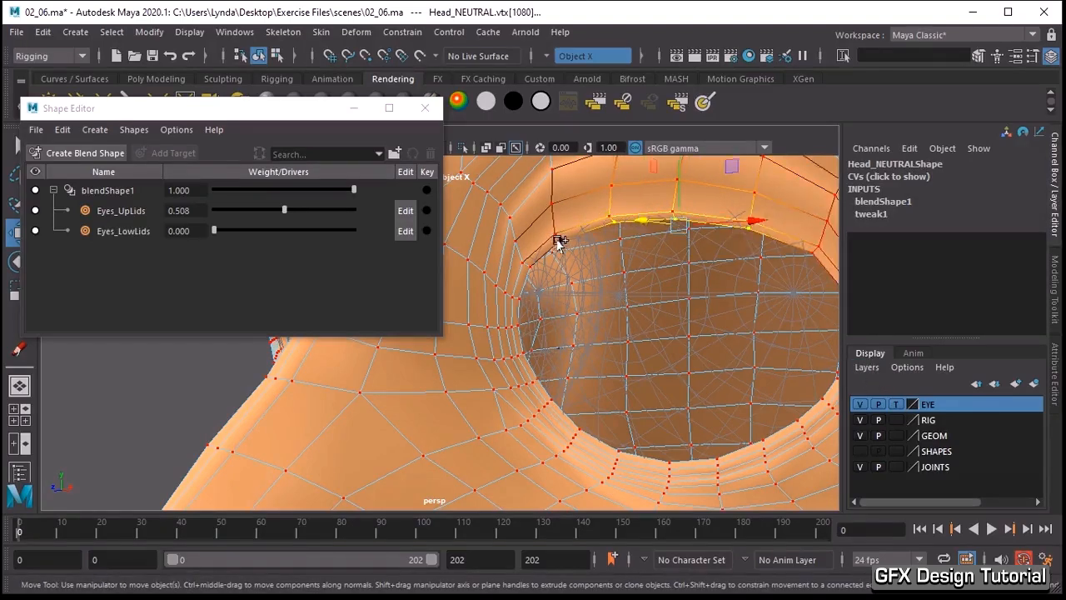
shift+click(559, 239)
drag(601, 226, 588, 226)
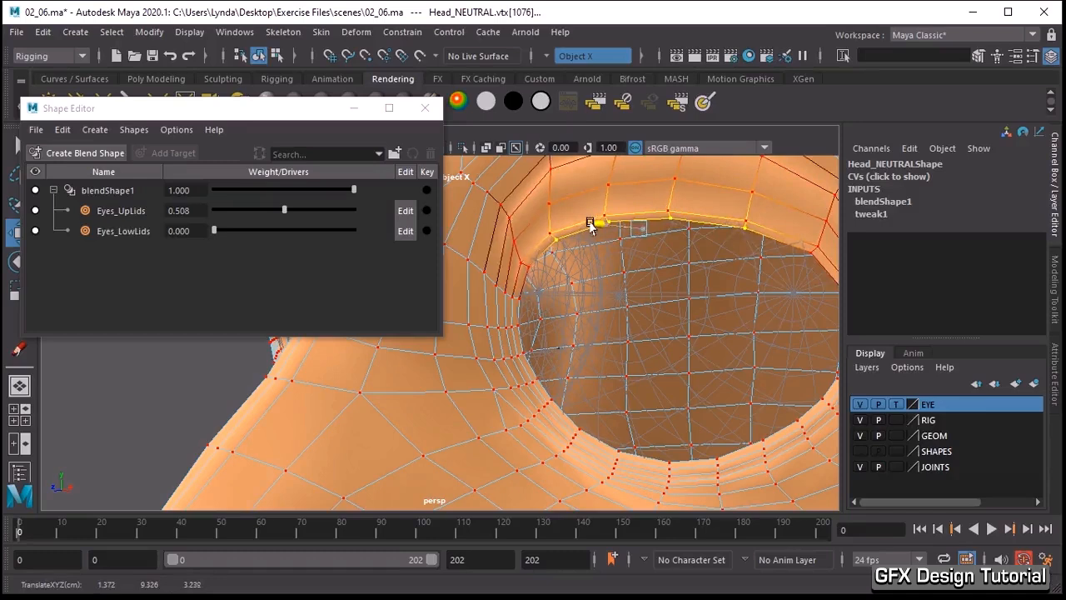
click(895, 404)
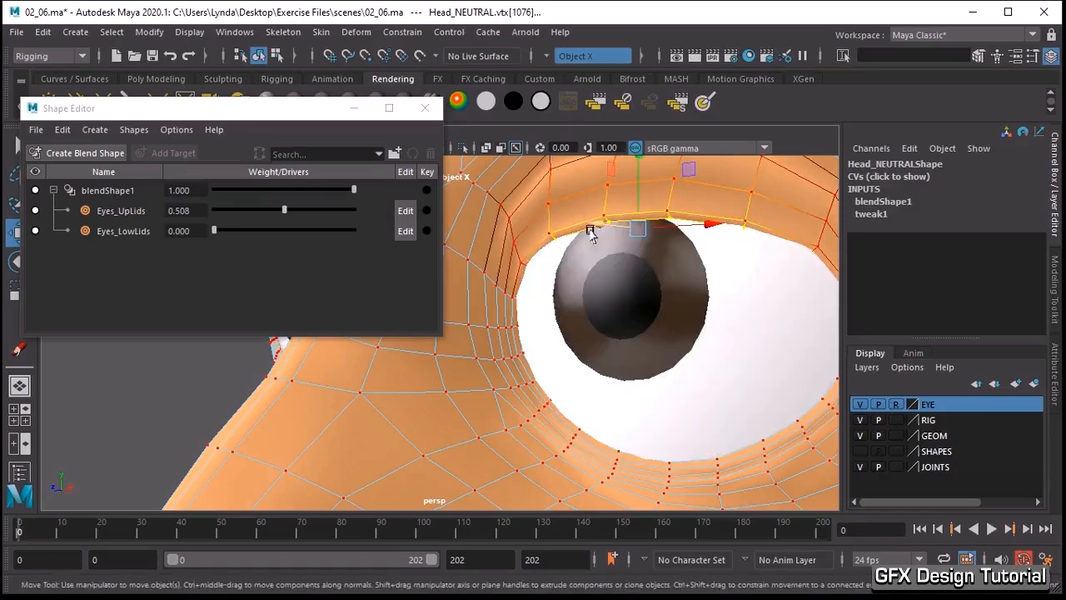
drag(594, 230, 592, 232)
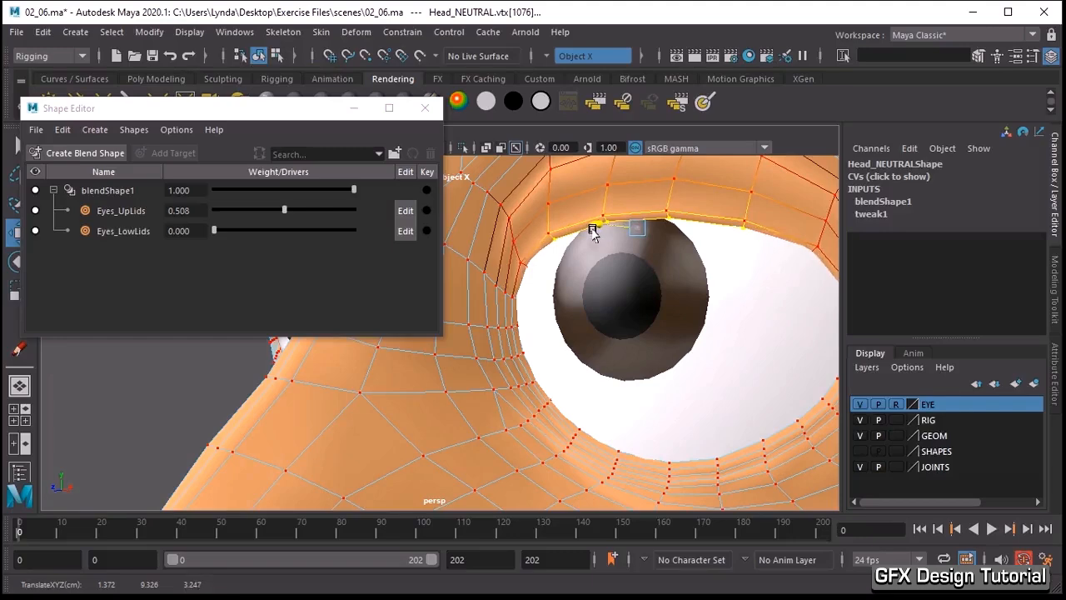
Move the vertex near the outer corner of the upper lid forward so it clears the eyeball.
click(518, 263)
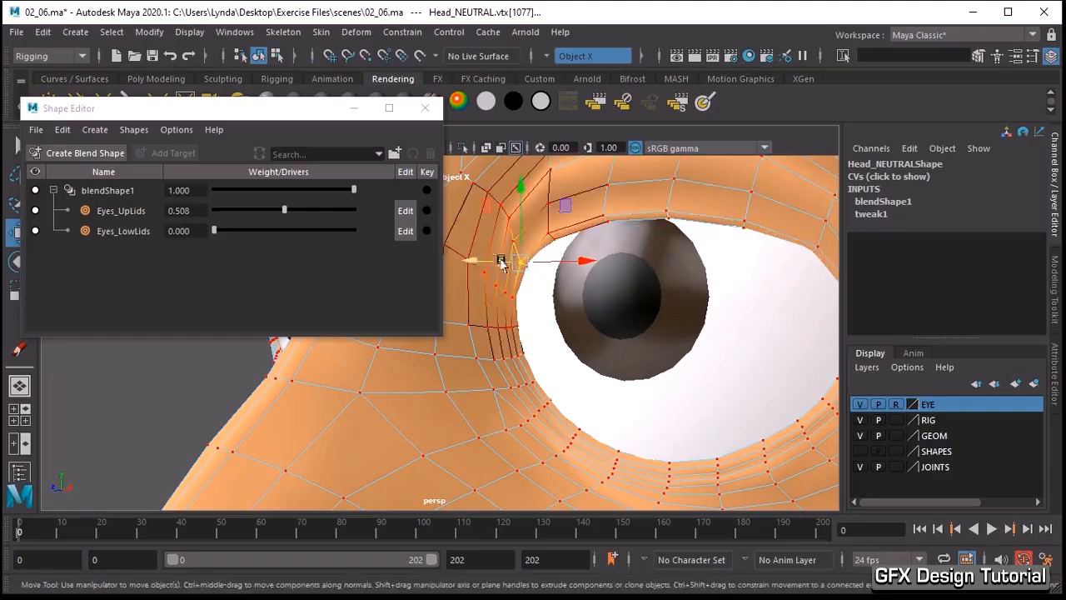
click(811, 250)
alt+drag(814, 256, 790, 268)
drag(604, 318, 599, 310)
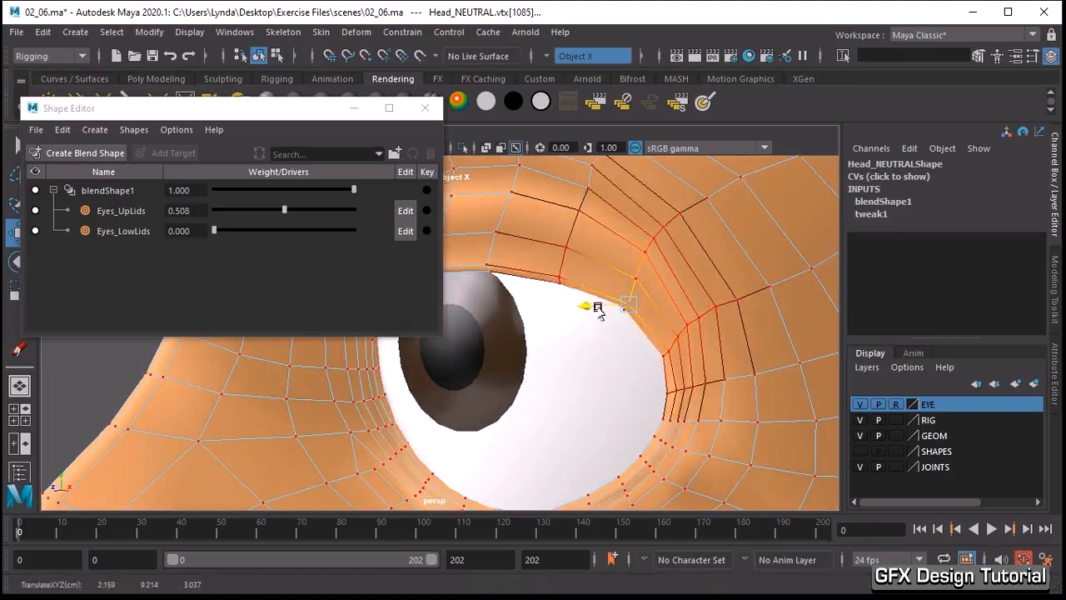
alt+drag(698, 254, 714, 254)
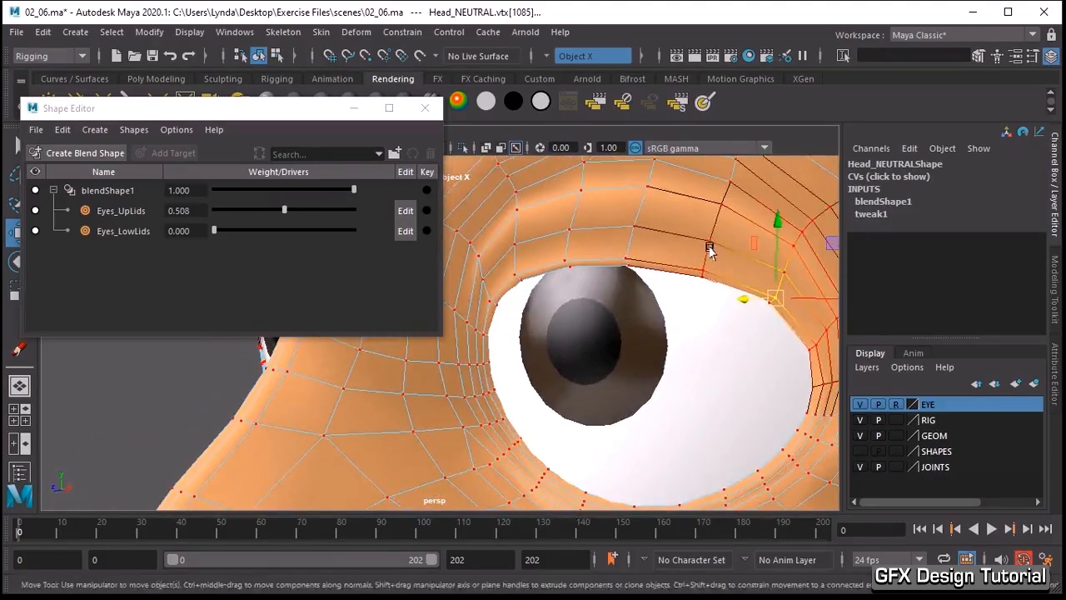
alt+right_drag(710, 249, 703, 247)
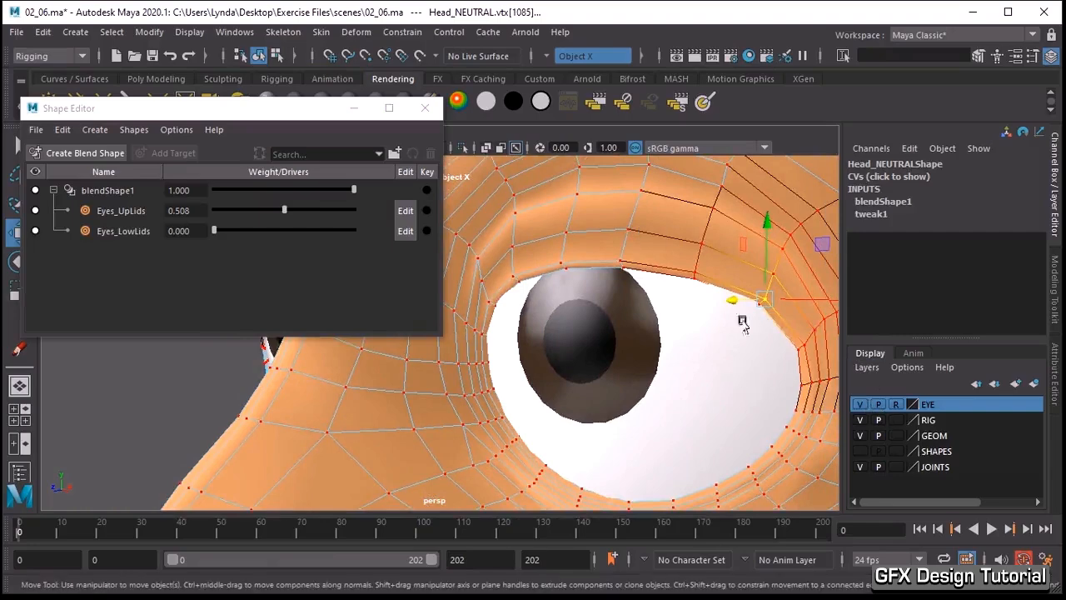
Return to object mode and check the partly closed eyelids on the whole head.
right_drag(699, 232, 756, 132)
alt+right_drag(776, 237, 629, 244)
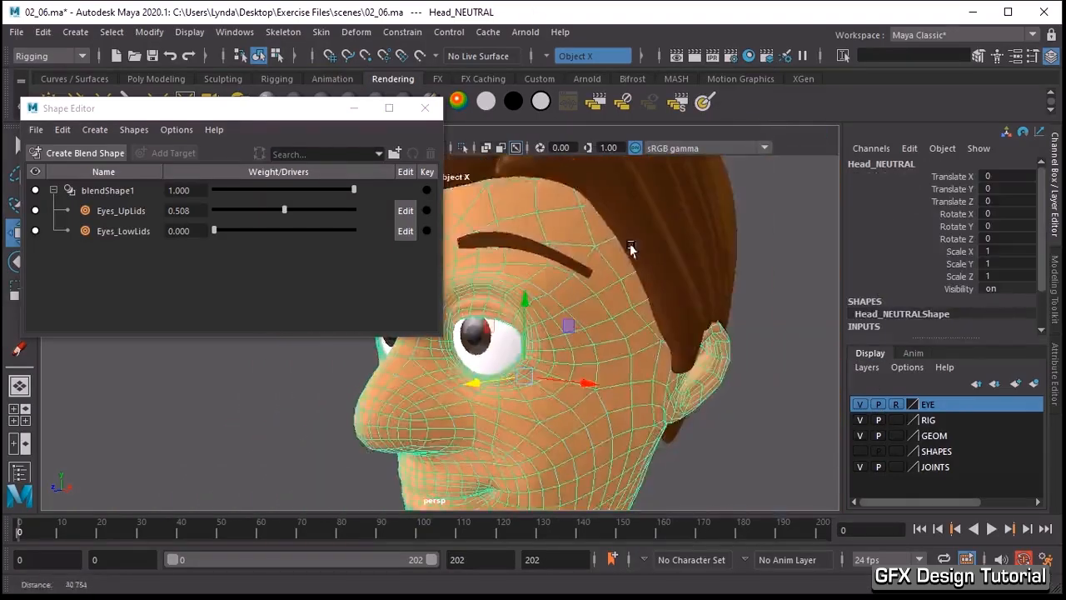
alt+drag(576, 248, 671, 254)
alt+middle_drag(732, 185, 663, 214)
alt+right_drag(719, 260, 618, 256)
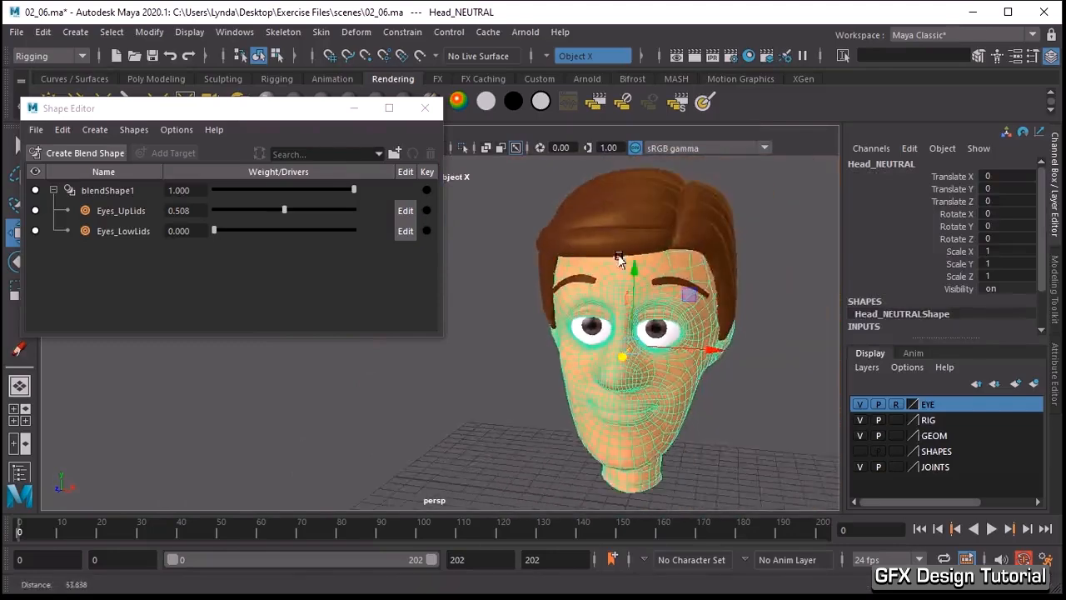
alt+drag(618, 260, 704, 259)
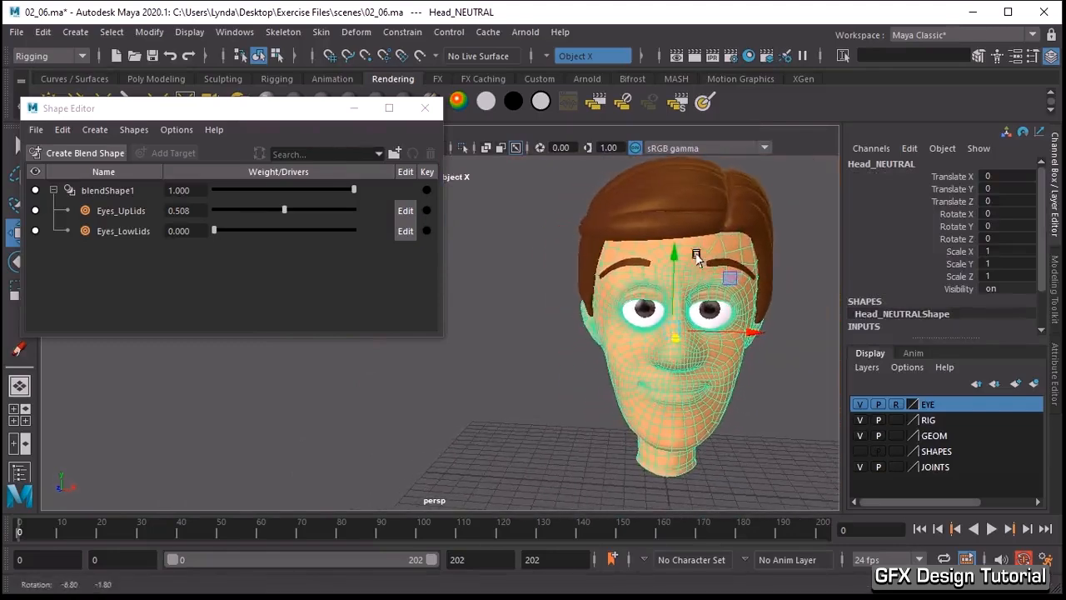
Show the SHAPES layer and move the corrected head beside the two eyelid shapes, to about X -37.9 and Y 16.17.
click(859, 452)
click(425, 108)
alt+right_drag(612, 249, 378, 244)
alt+middle_drag(377, 245, 791, 356)
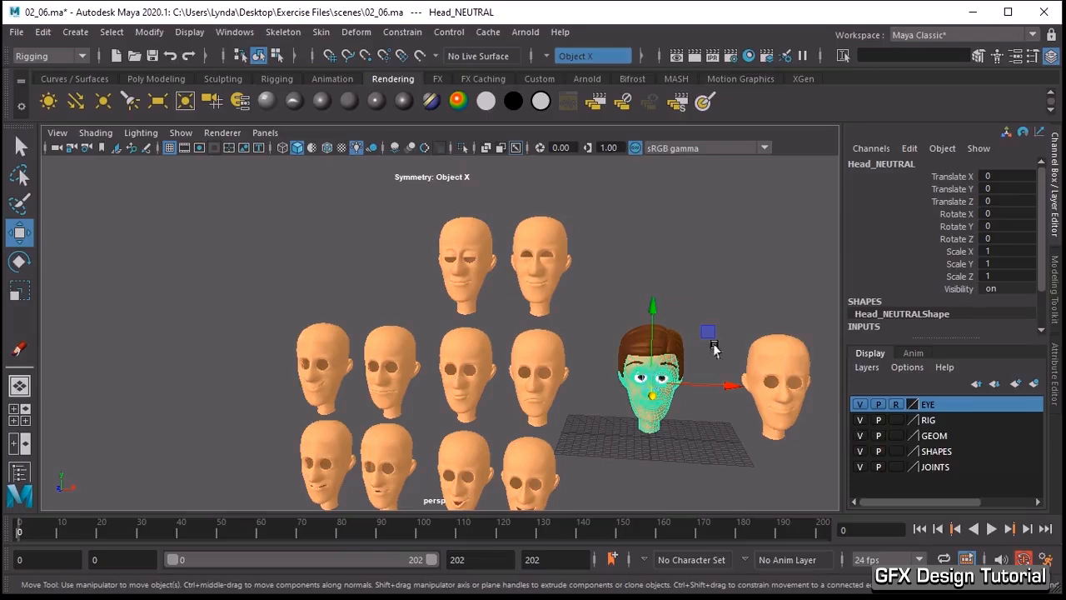
drag(709, 333, 544, 225)
drag(462, 214, 453, 216)
Delete the construction history of the corrected head.
click(39, 33)
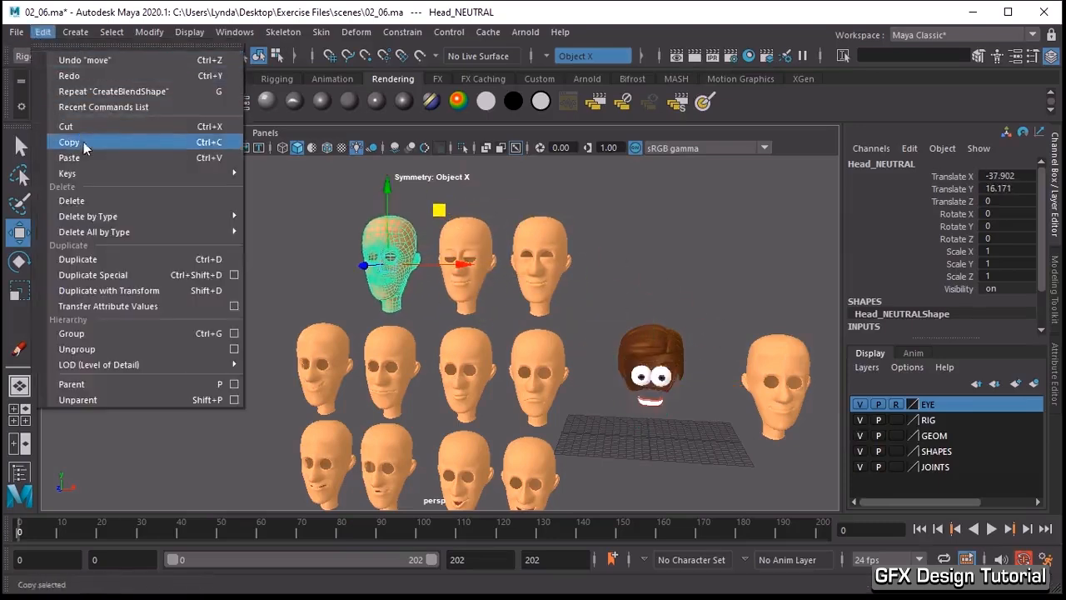
mouse_move(162, 216)
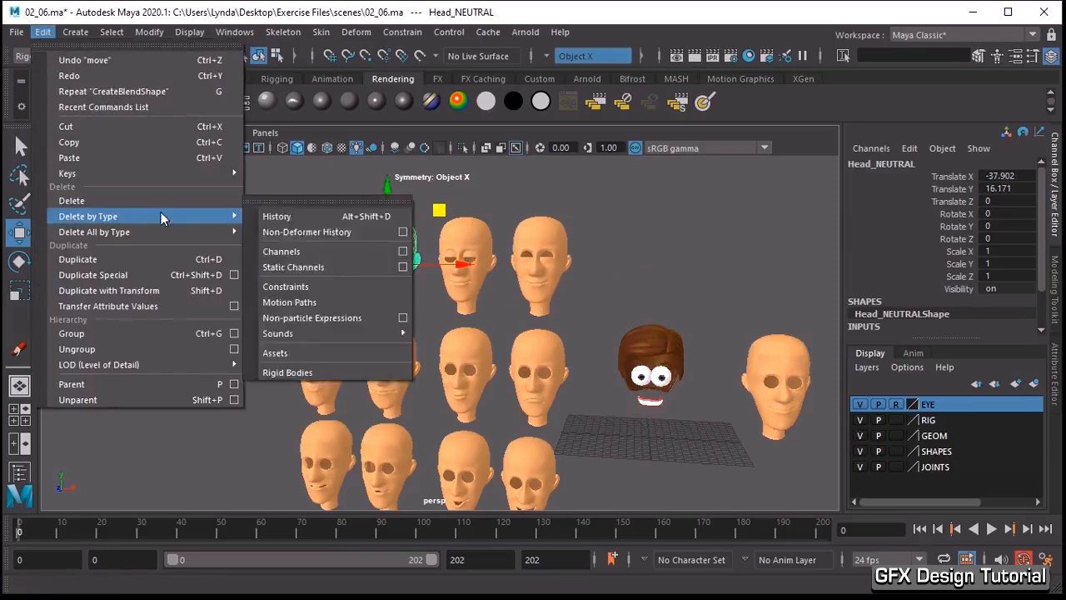
click(299, 220)
click(424, 213)
click(383, 250)
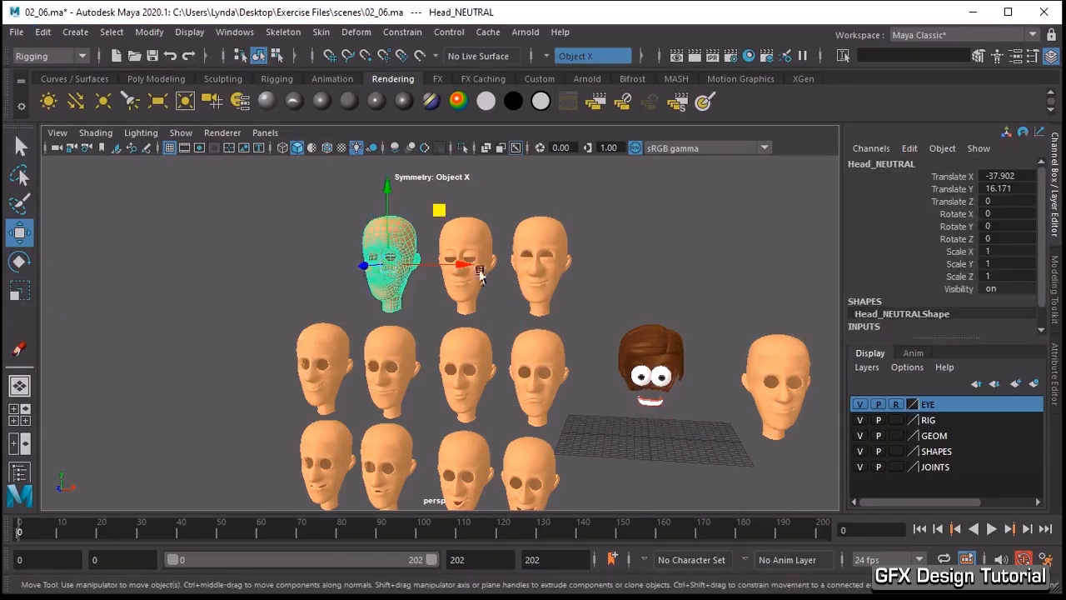
Set Translate X of the spare neutral head copy to 0, placing it under the hair and around the eyes.
click(787, 344)
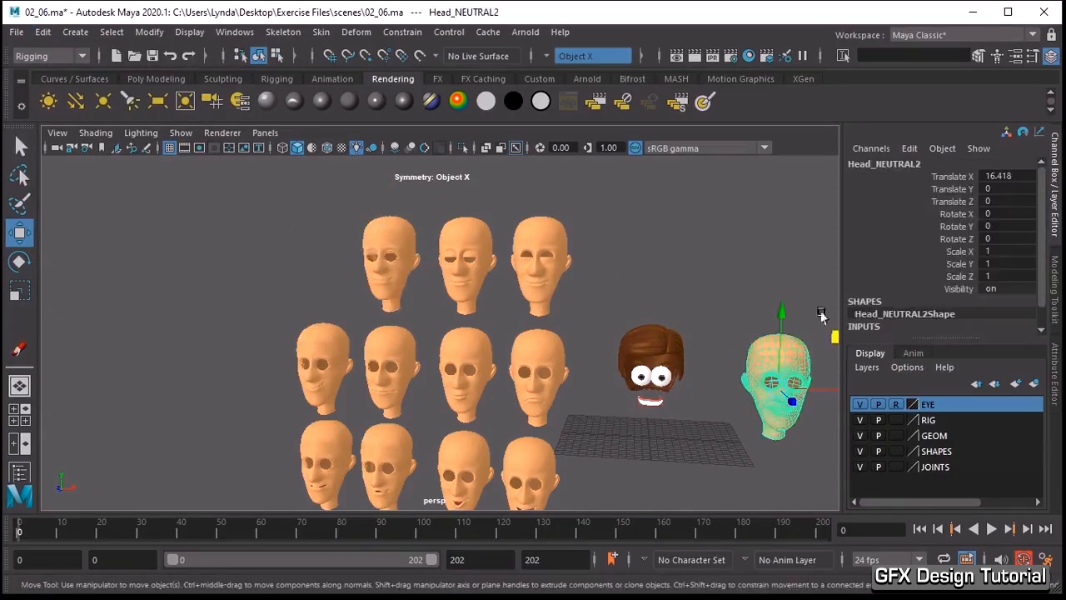
click(1022, 179)
text(0)
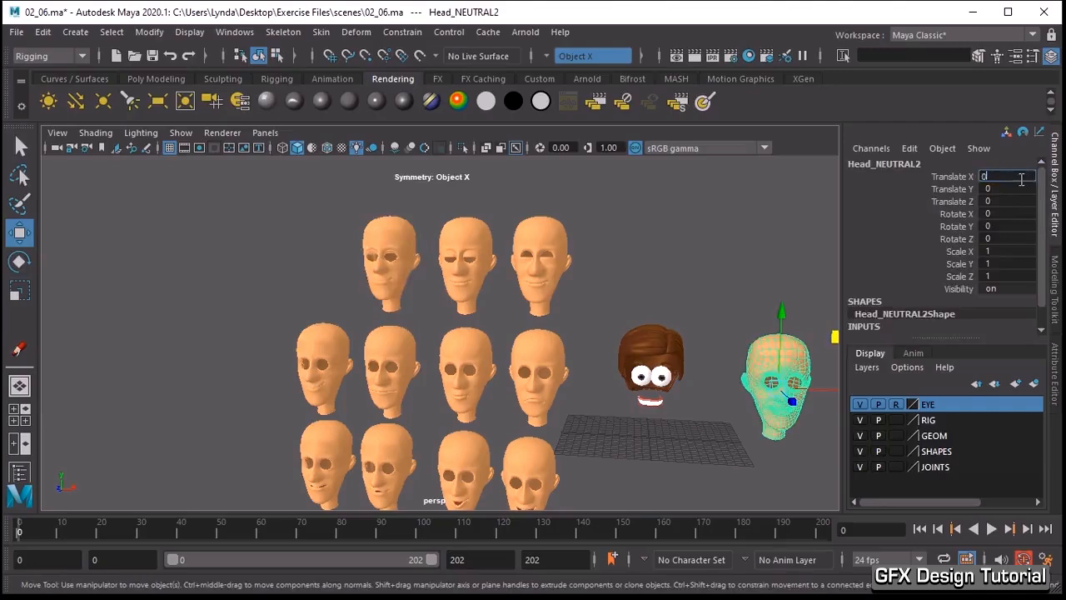
key(Return)
Create a blend shape on Head_NEUTRAL2 with the Eyes_UpLids head as its target.
alt+right_drag(681, 320, 830, 306)
alt+middle_drag(830, 306, 666, 285)
alt+right_drag(666, 286, 653, 282)
alt+right_drag(597, 252, 733, 281)
alt+middle_drag(733, 276, 719, 311)
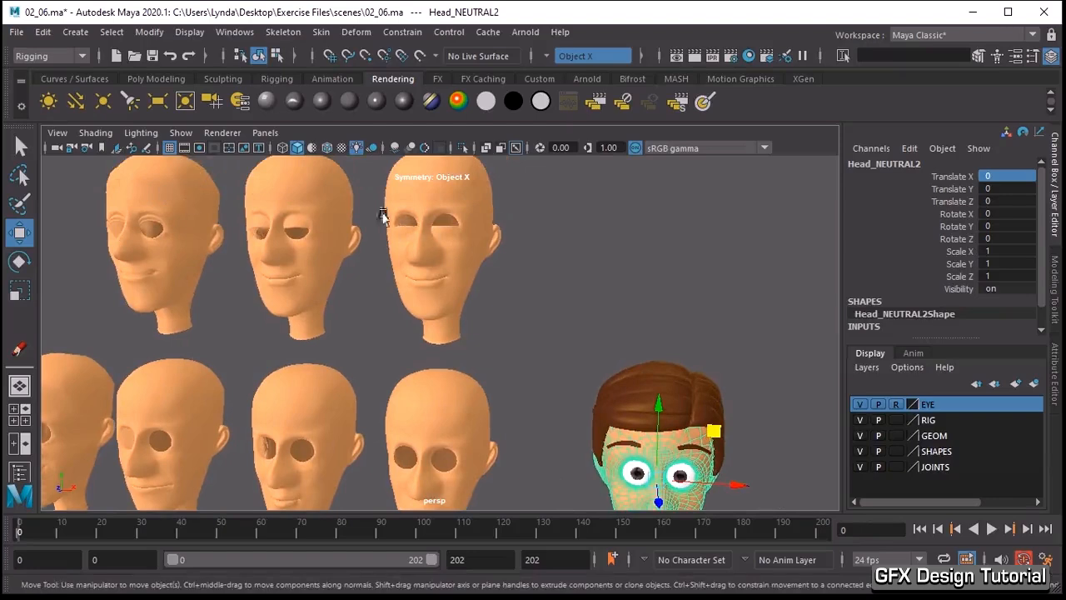
click(323, 200)
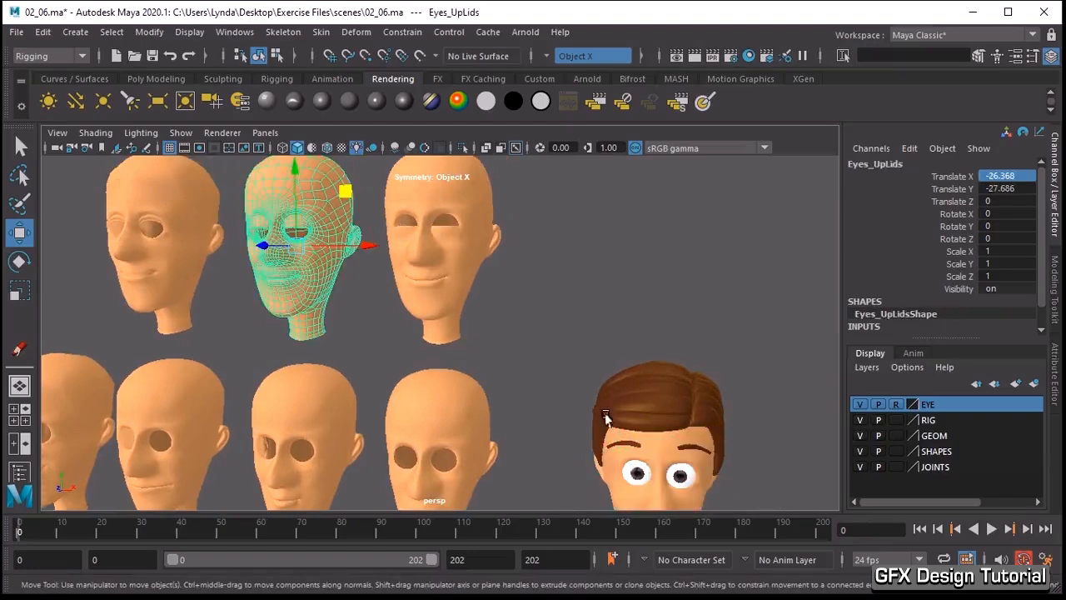
click(650, 435)
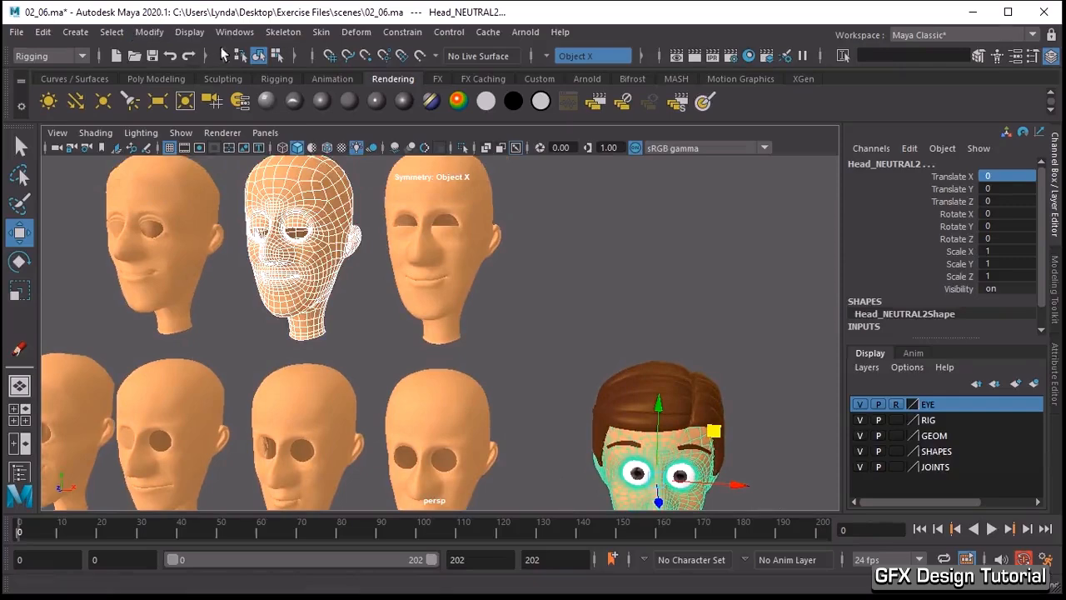
click(354, 34)
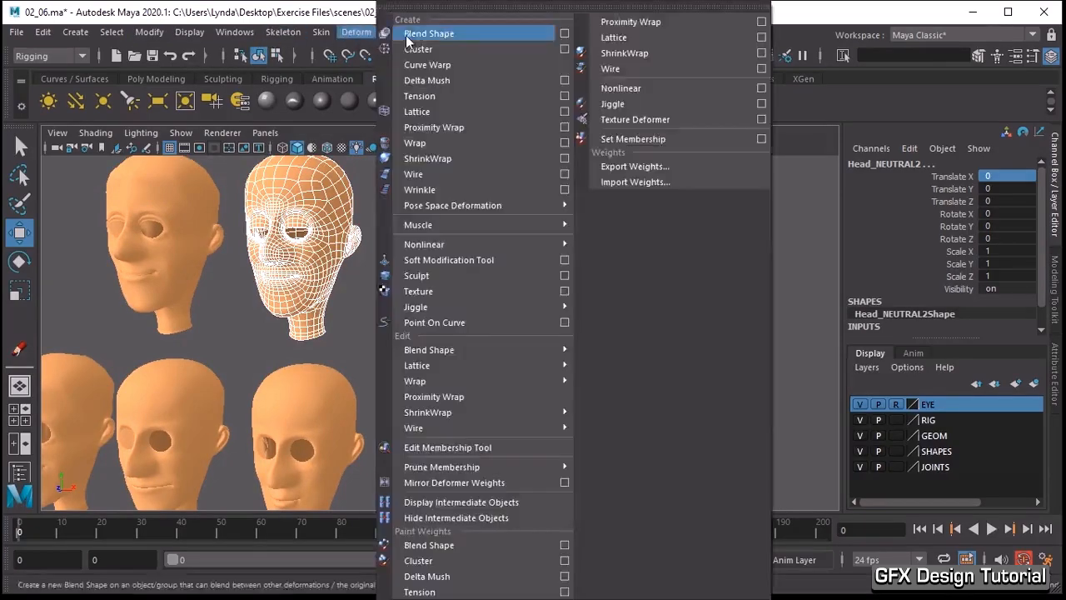
click(355, 34)
Open the Shape Editor and place it clear of the character's face.
click(234, 31)
mouse_move(339, 149)
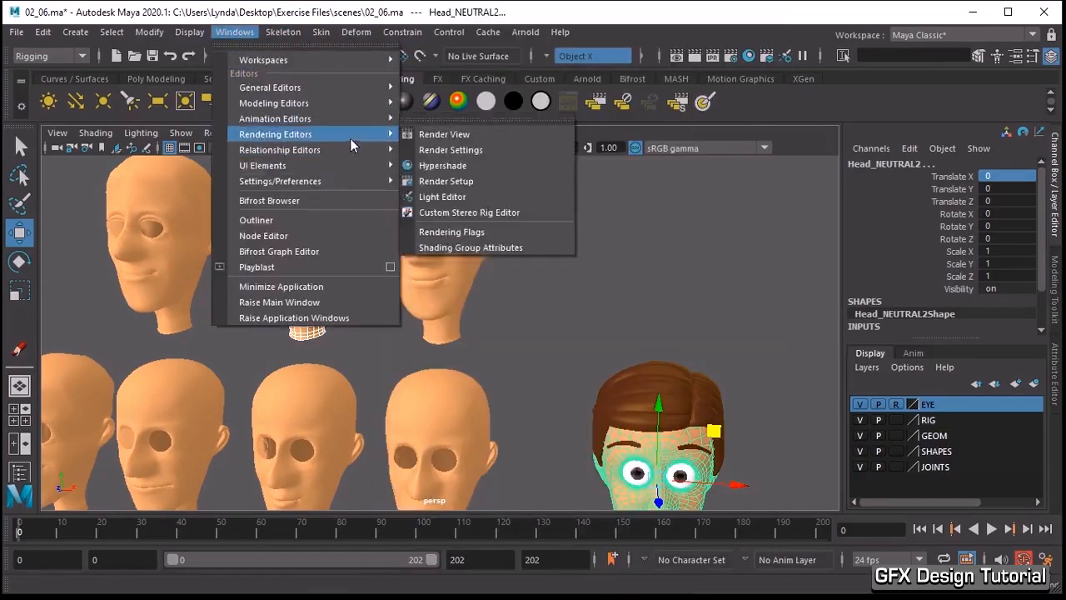
mouse_move(349, 119)
click(463, 230)
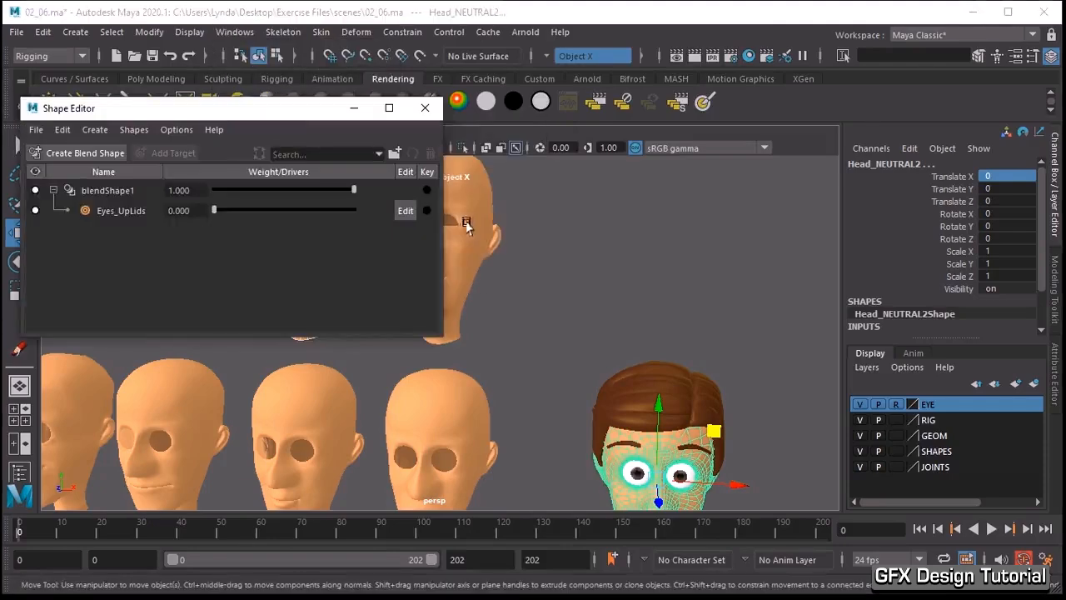
drag(290, 116, 709, 75)
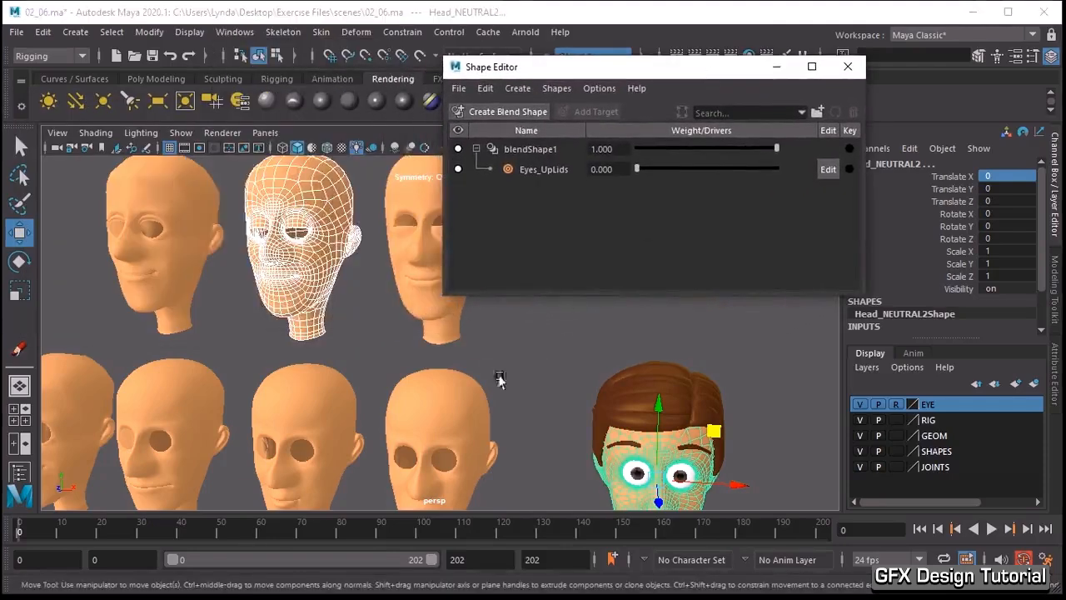
alt+right_drag(503, 382, 702, 412)
alt+middle_drag(705, 417, 664, 280)
scroll(739, 362, down, 3)
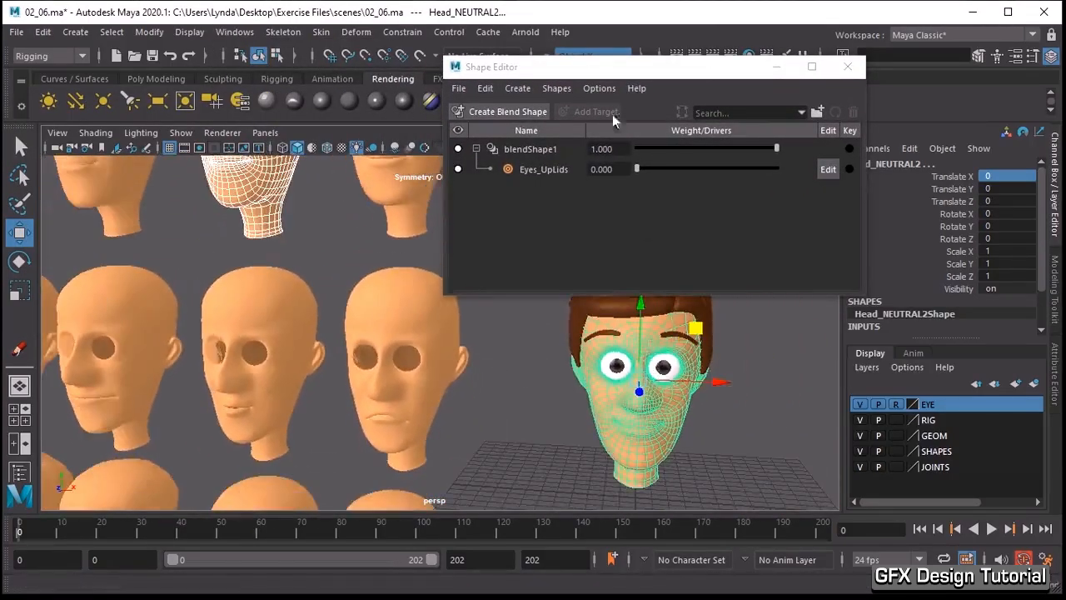
drag(583, 75, 168, 306)
scroll(598, 215, up, 3)
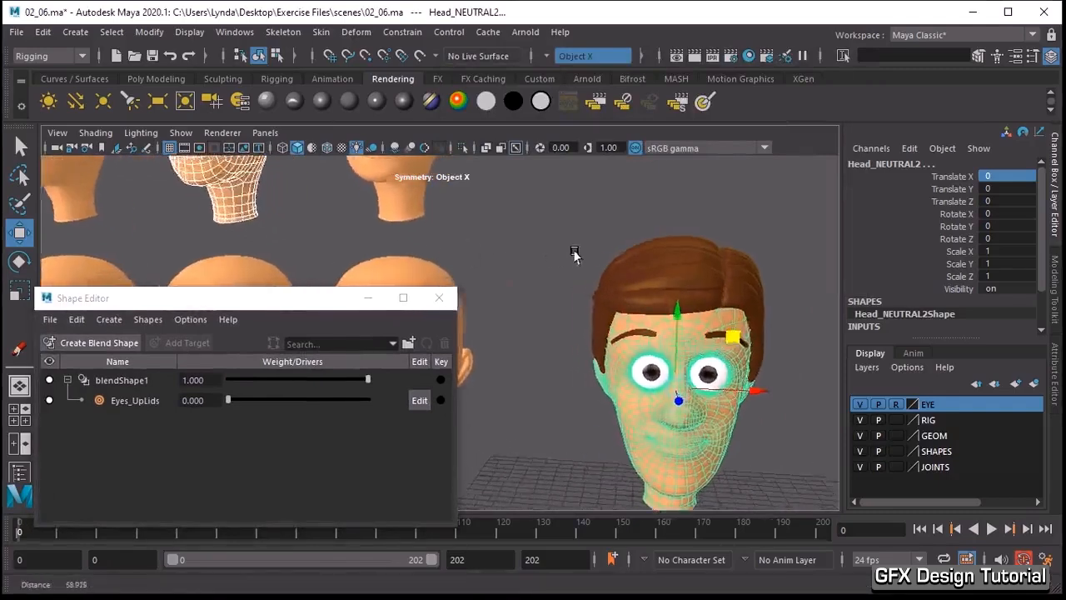
Set the Eyes_UpLids weight to 0.810 and check the lids against the eyeballs from another angle.
drag(228, 400, 340, 401)
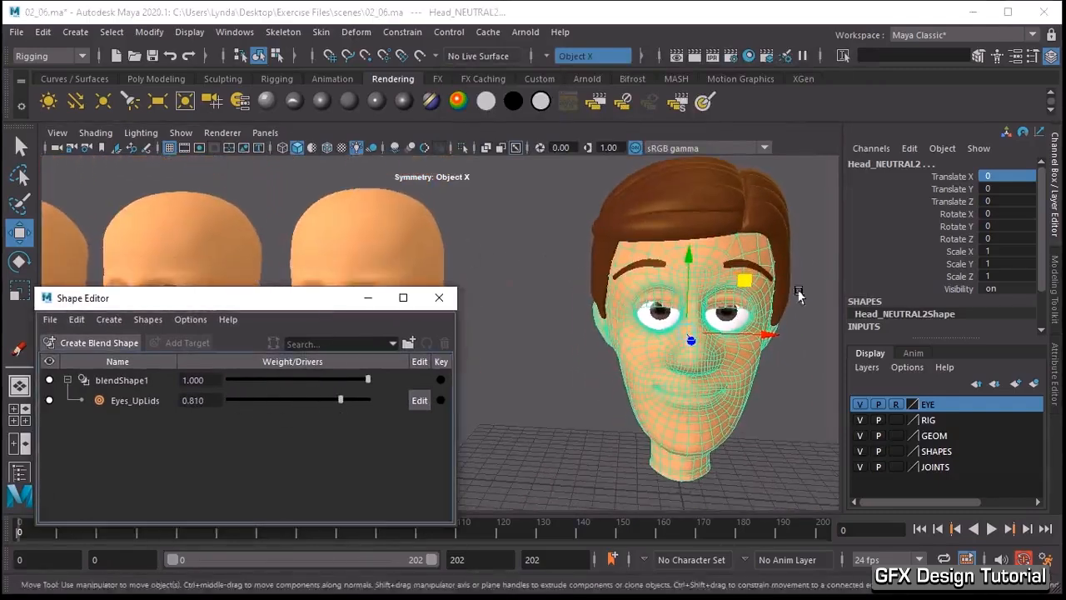
scroll(825, 296, up, 2)
alt+drag(848, 296, 621, 310)
alt+right_drag(621, 310, 586, 283)
alt+middle_drag(586, 283, 663, 344)
alt+right_drag(664, 344, 586, 351)
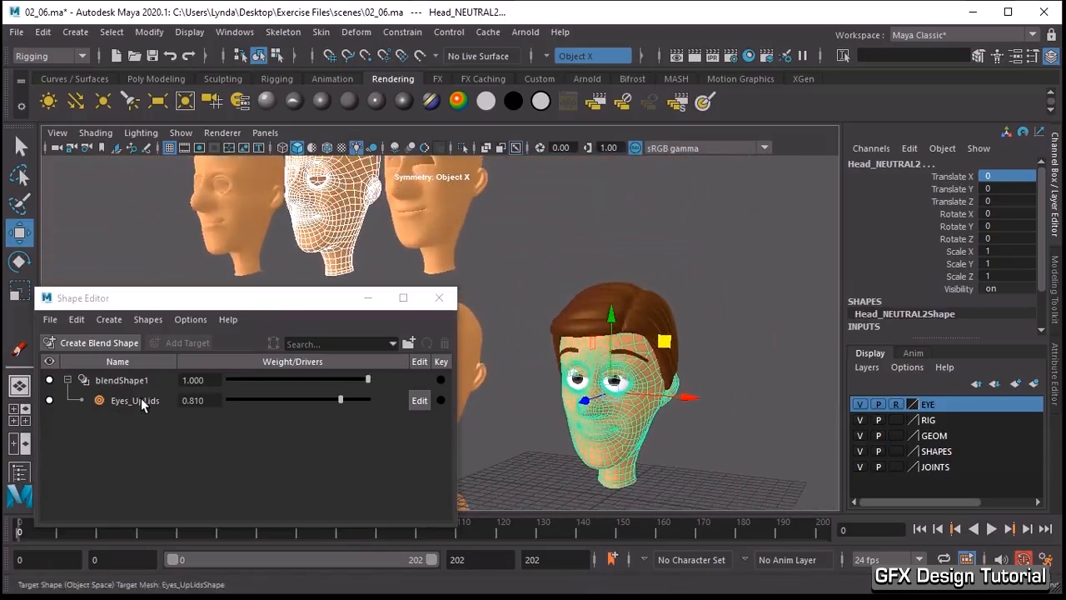
Rename the corrective half-closed head in the upper row from Head_NEUTRAL to Head_UpLIds2.
click(233, 210)
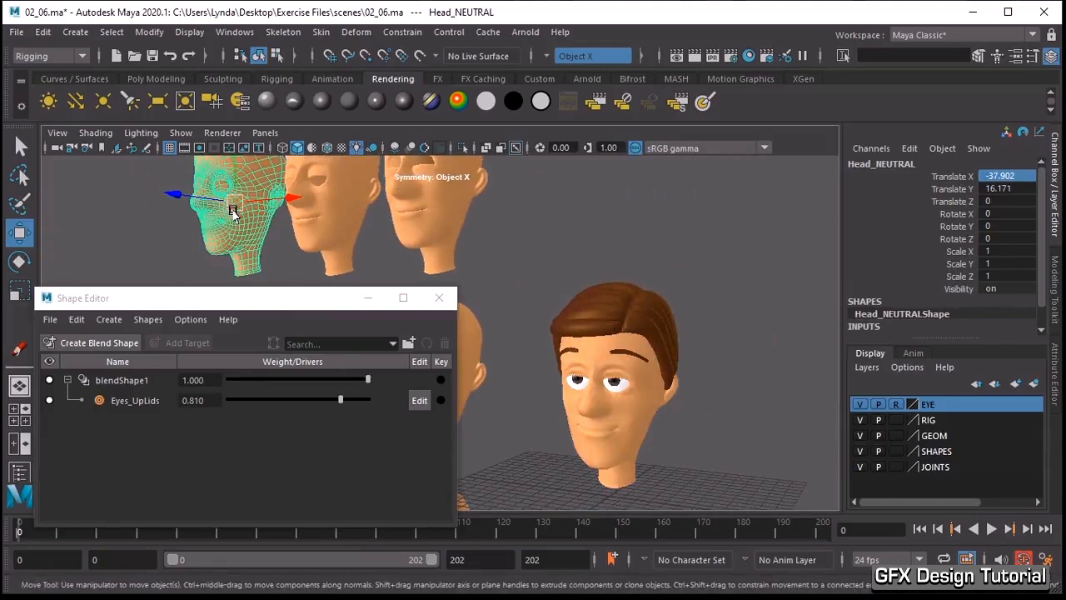
click(883, 164)
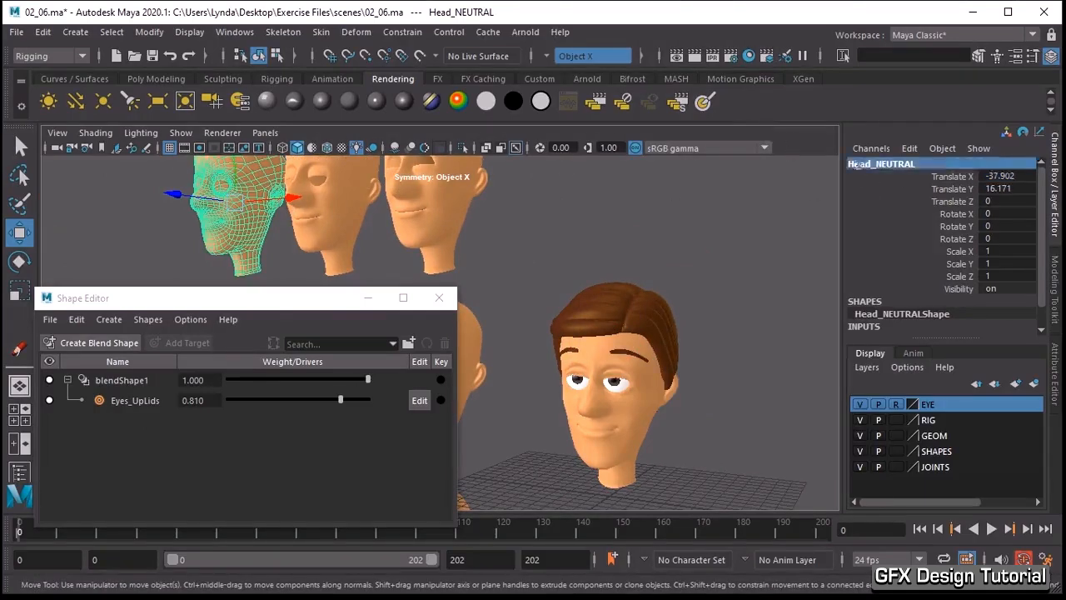
drag(875, 164, 968, 164)
text(UpLids2)
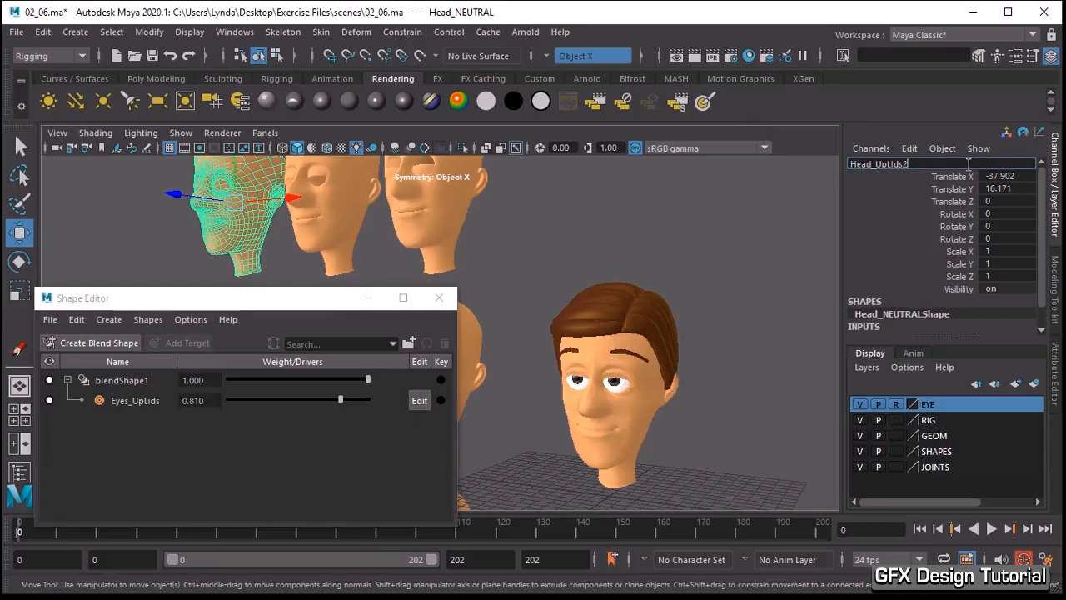
key(Return)
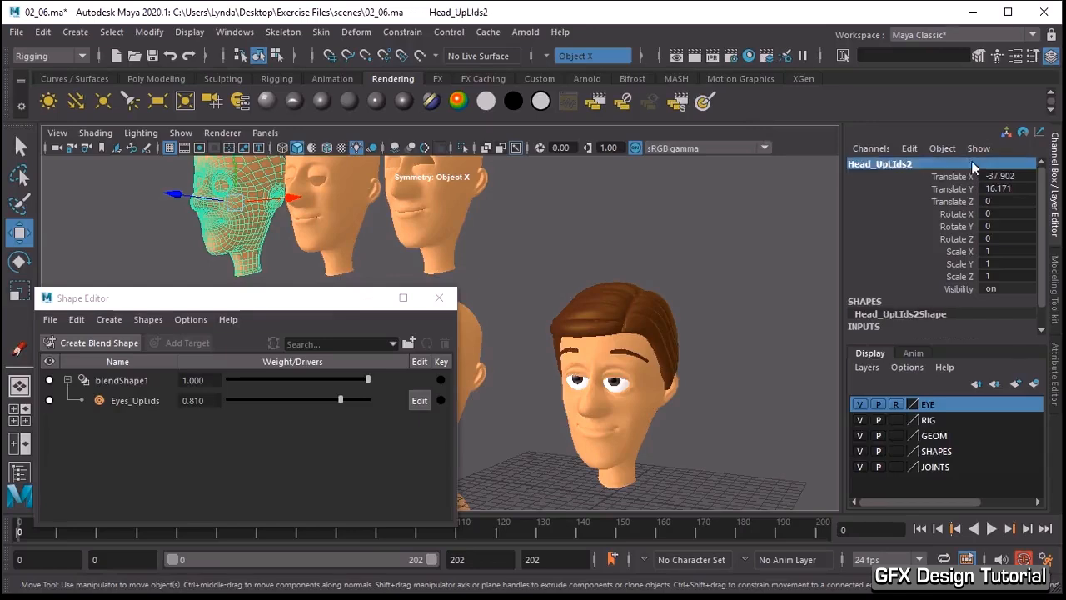
Return the Eyes_UpLids weight to 0 and add the selected Head_UpLIds2 mesh as an in-between target of Eyes_UpLids.
drag(334, 402, 224, 407)
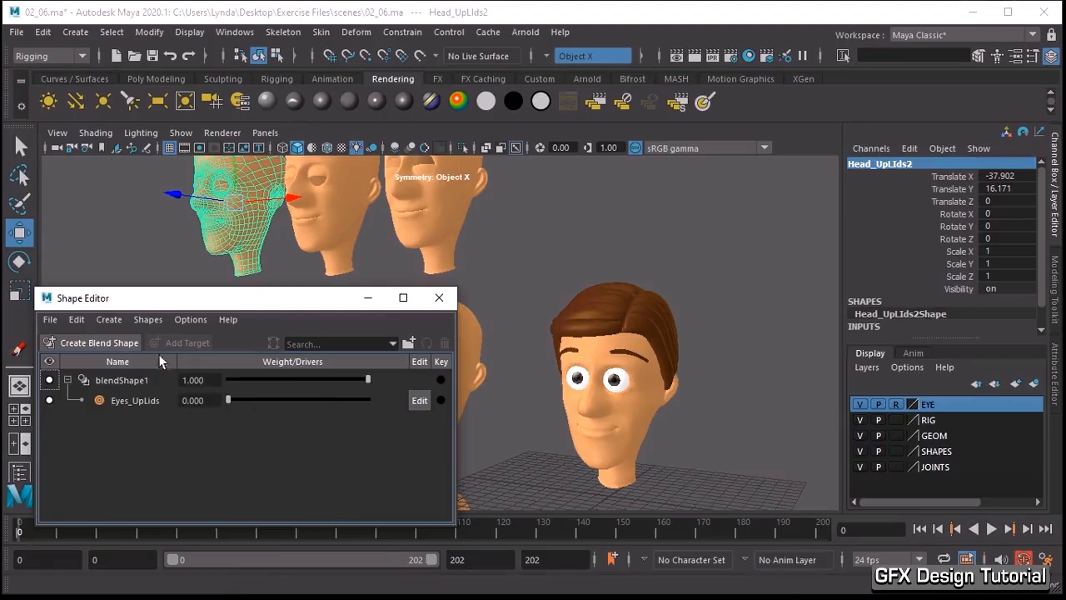
click(138, 402)
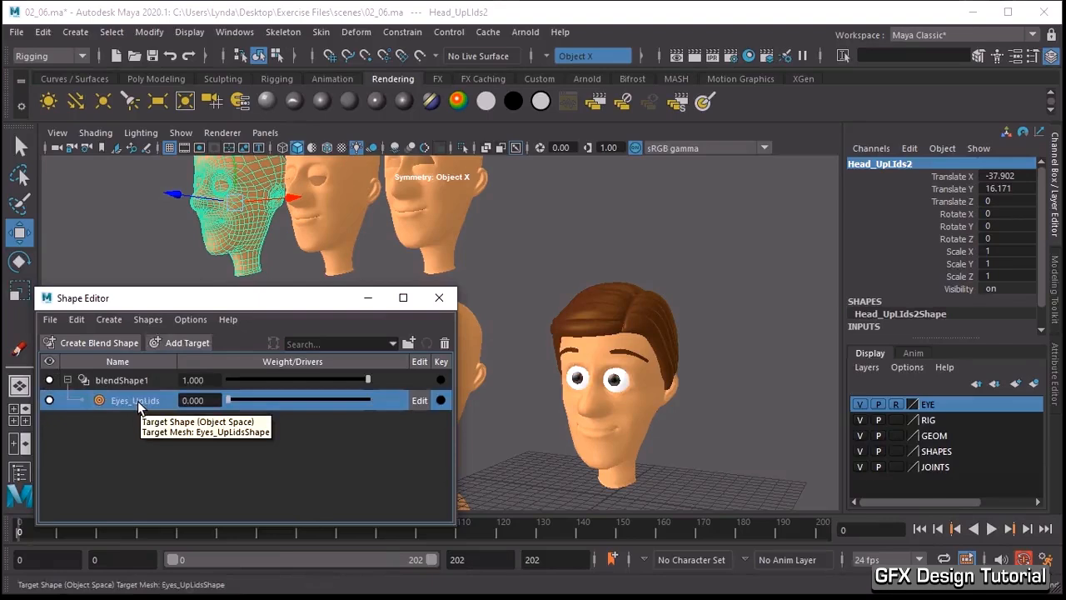
right_click(137, 401)
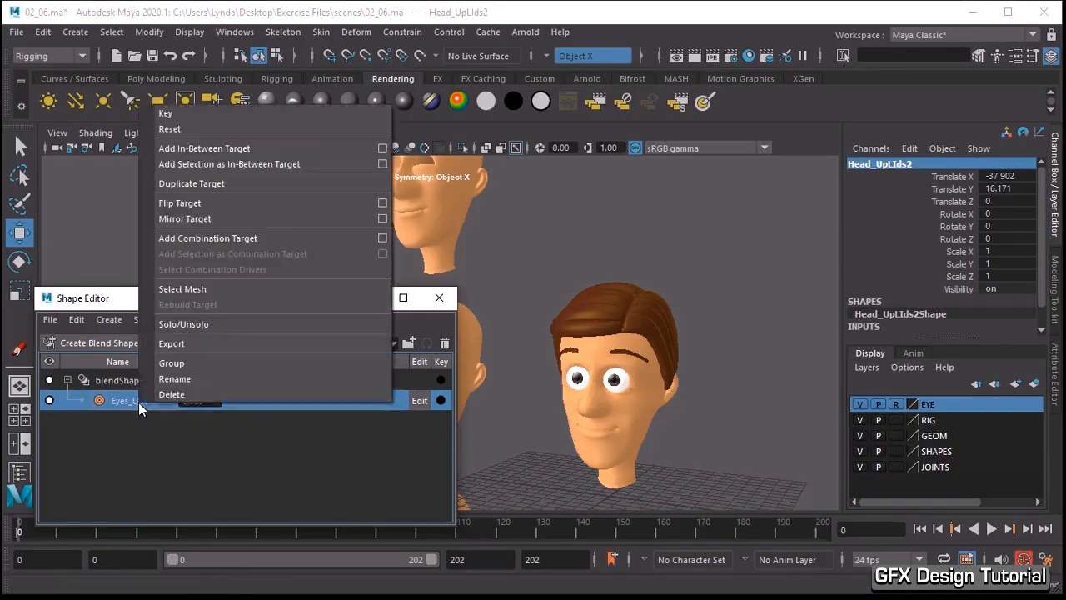
click(203, 166)
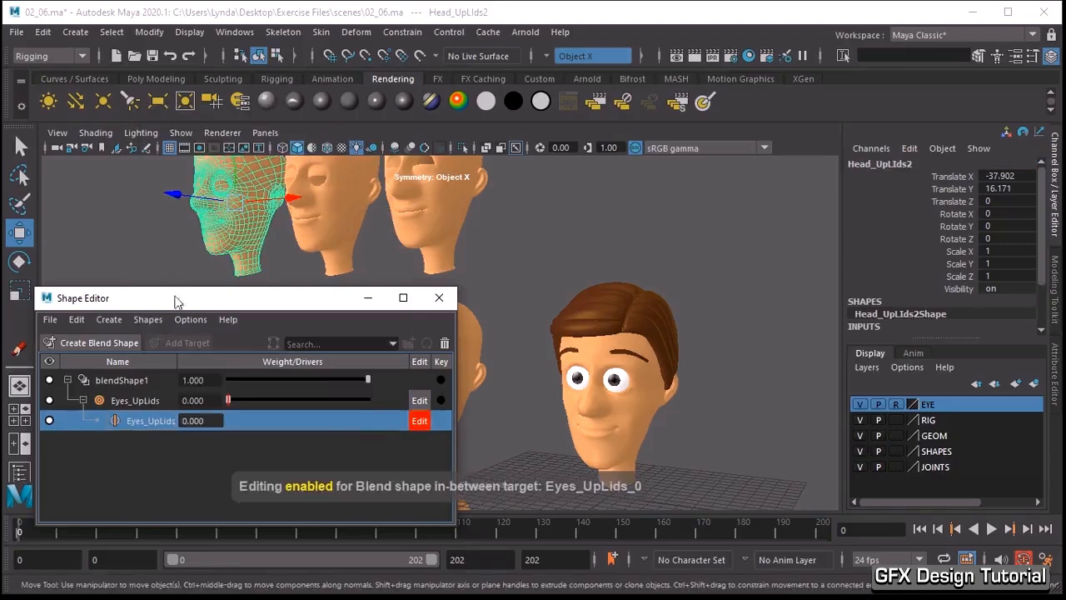
drag(203, 360, 180, 361)
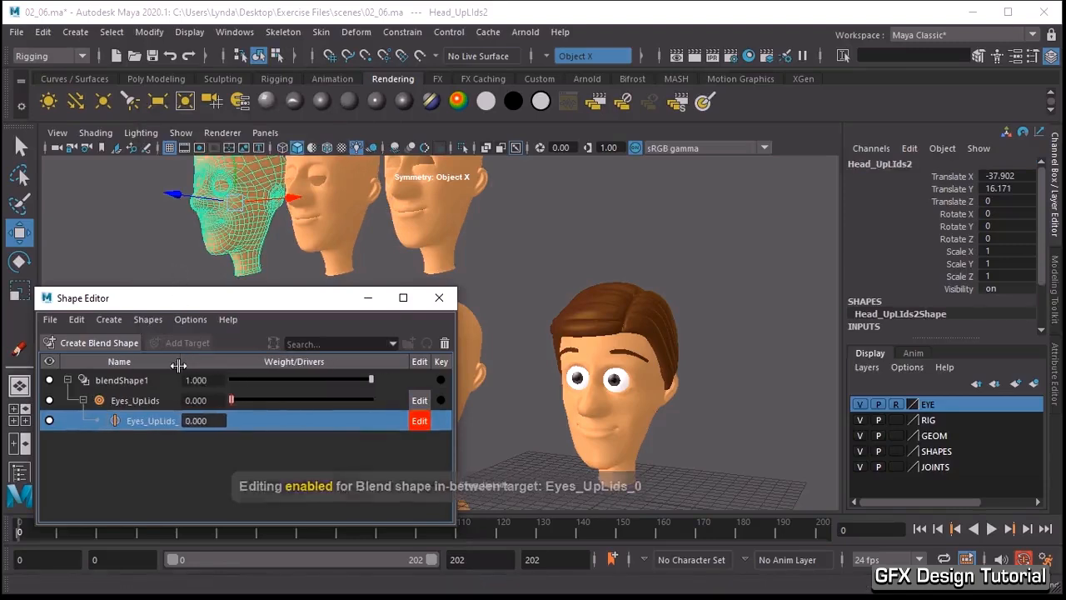
Set the weight of the new Eyes_UpLids in-between target to 0.5.
click(210, 420)
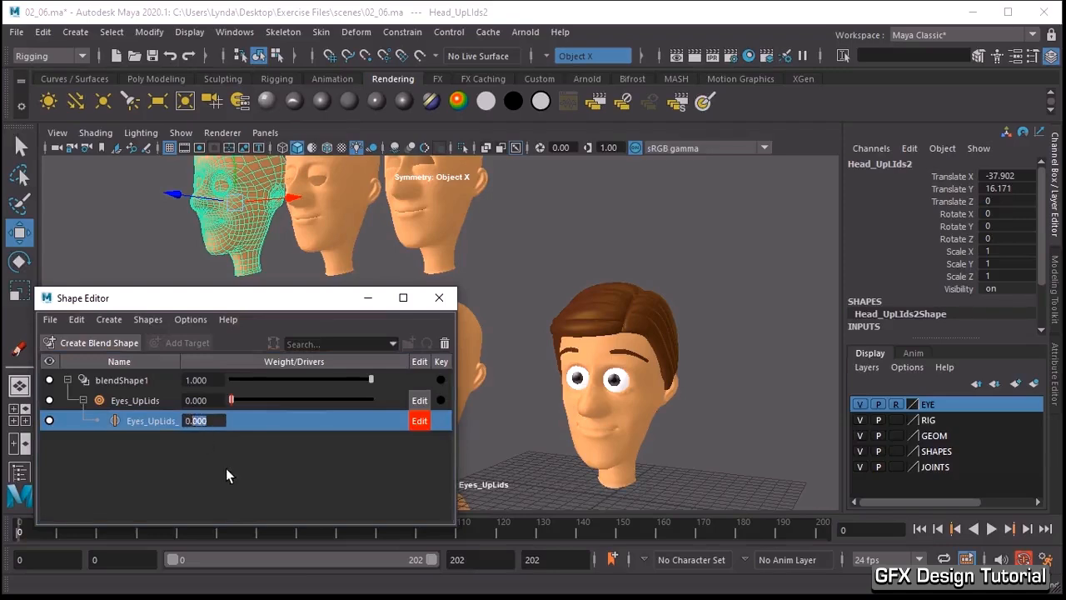
text(0.5)
key(Return)
Raise the Eyes_UpLids weight to about 0.508 and examine close up how the half-closed lids fit the eyeballs.
scroll(632, 356, up, 6)
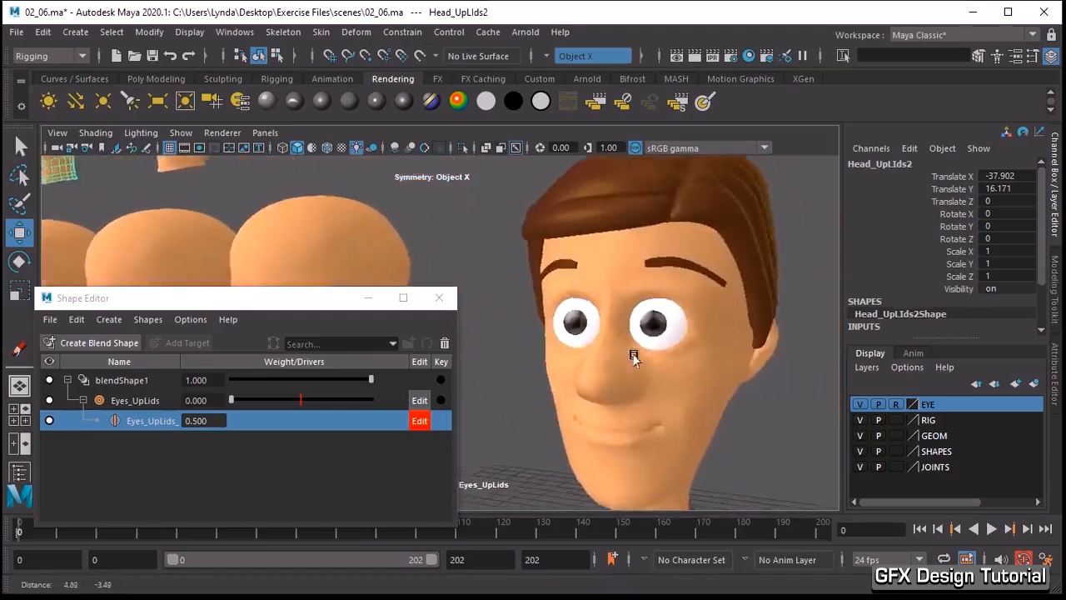
scroll(633, 356, down, 5)
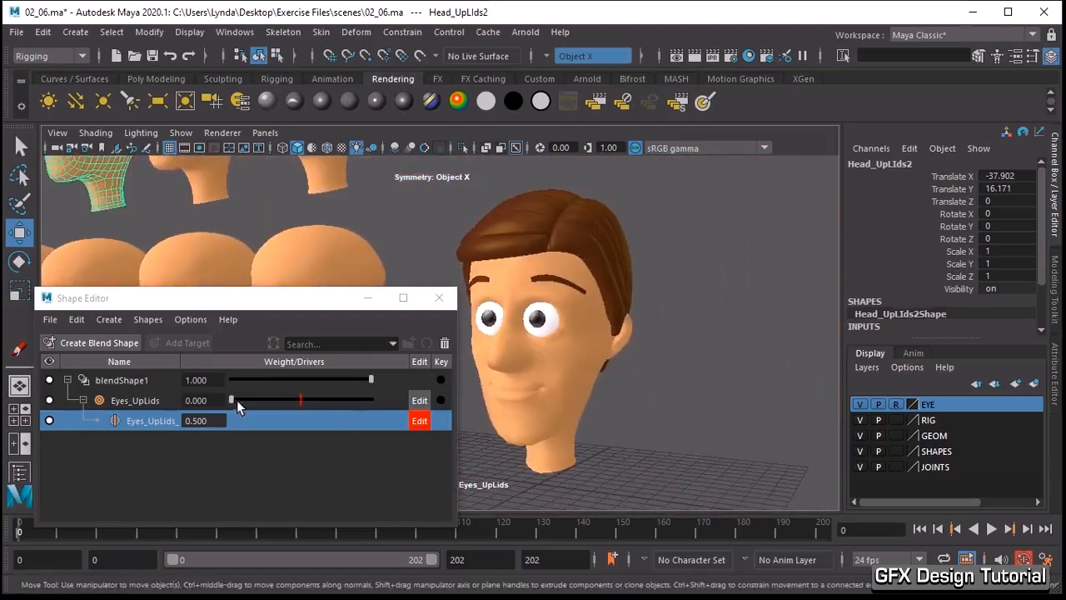
drag(230, 399, 299, 400)
scroll(729, 335, up, 5)
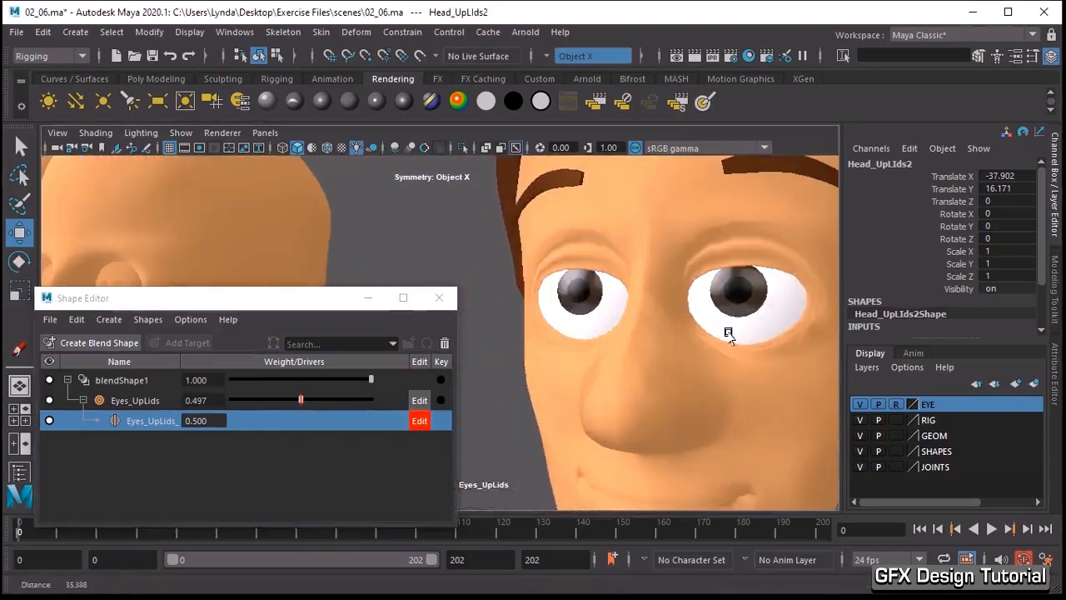
scroll(728, 333, down, 5)
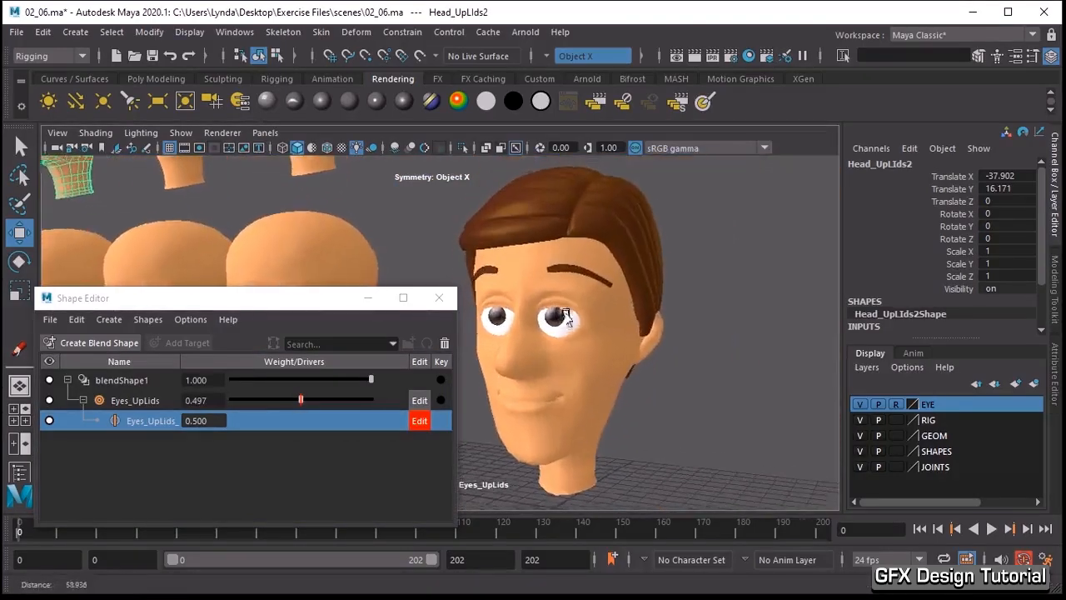
mouse_move(300, 400)
mouse_down()
mouse_move(372, 400)
mouse_move(284, 409)
mouse_move(301, 411)
mouse_up()
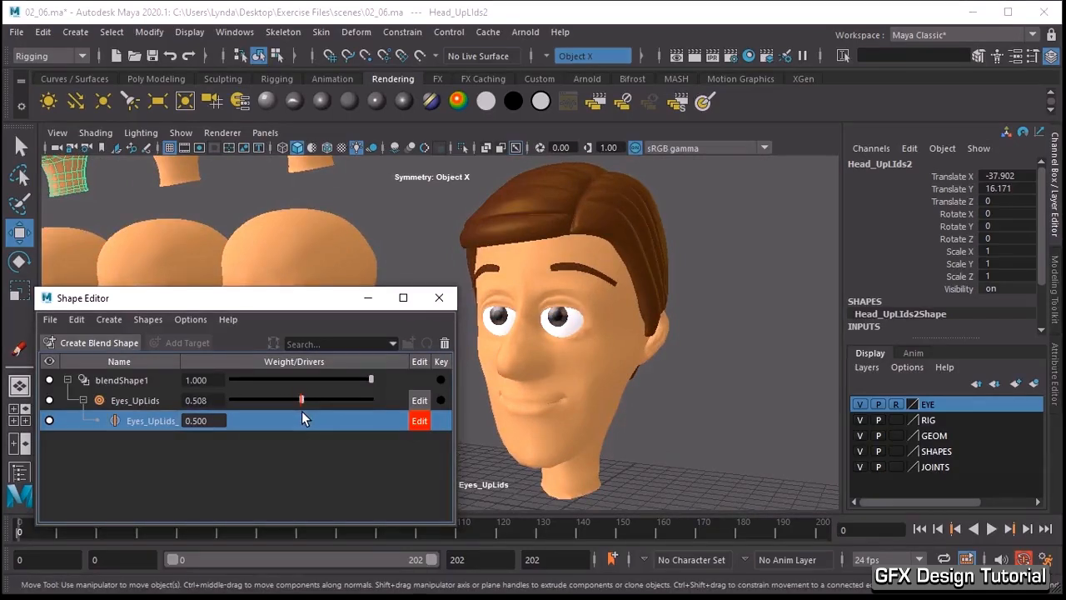
alt+drag(520, 274, 542, 275)
alt+right_drag(542, 274, 673, 288)
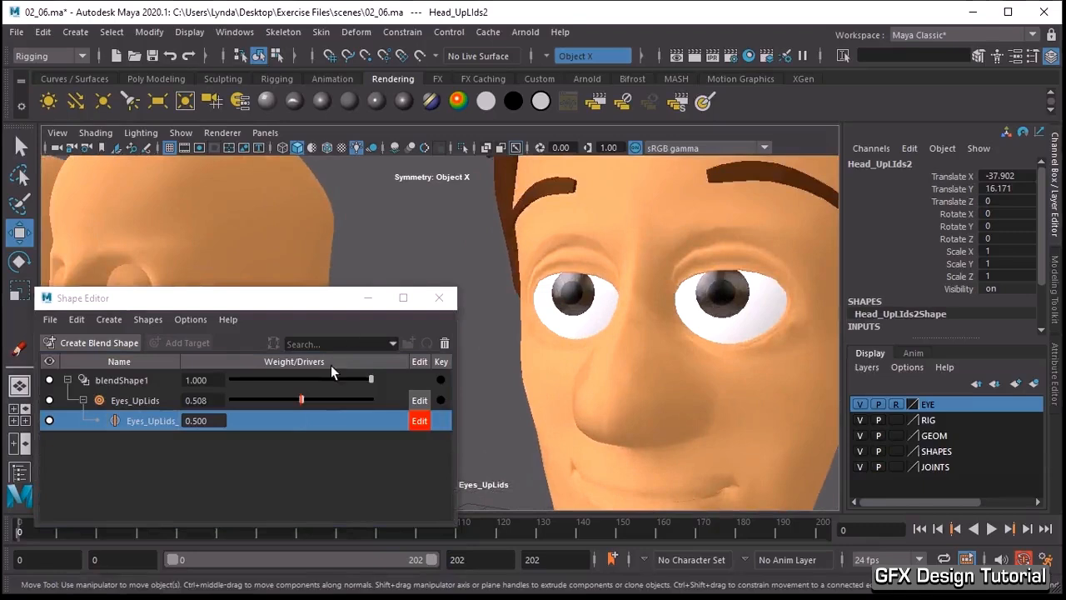
Reset the Eyes_UpLids weight to 0 and deselect the corrective head.
drag(307, 397, 142, 406)
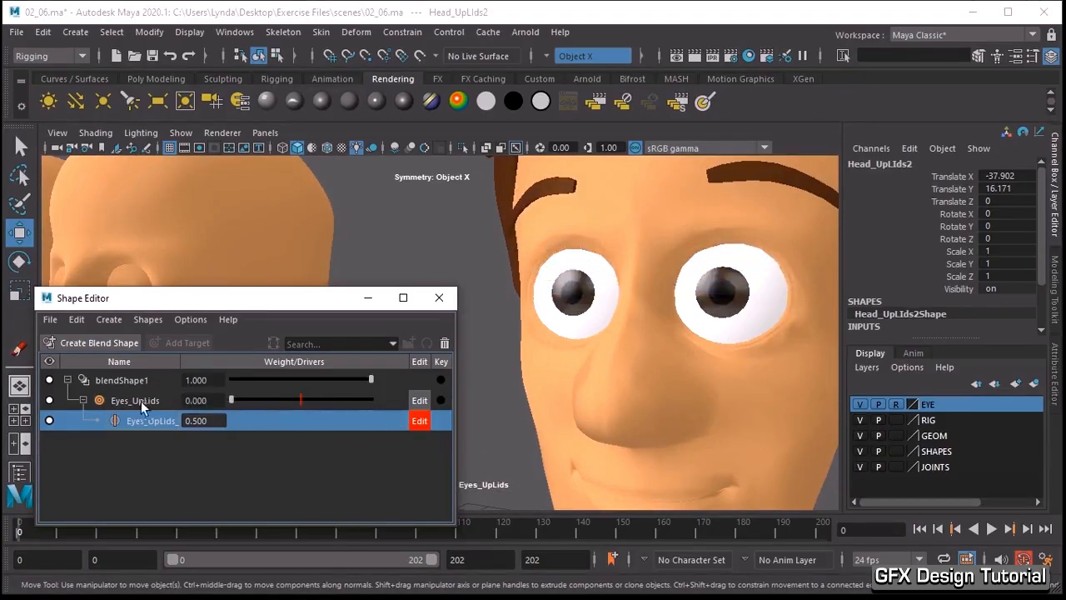
alt+right_drag(733, 267, 476, 255)
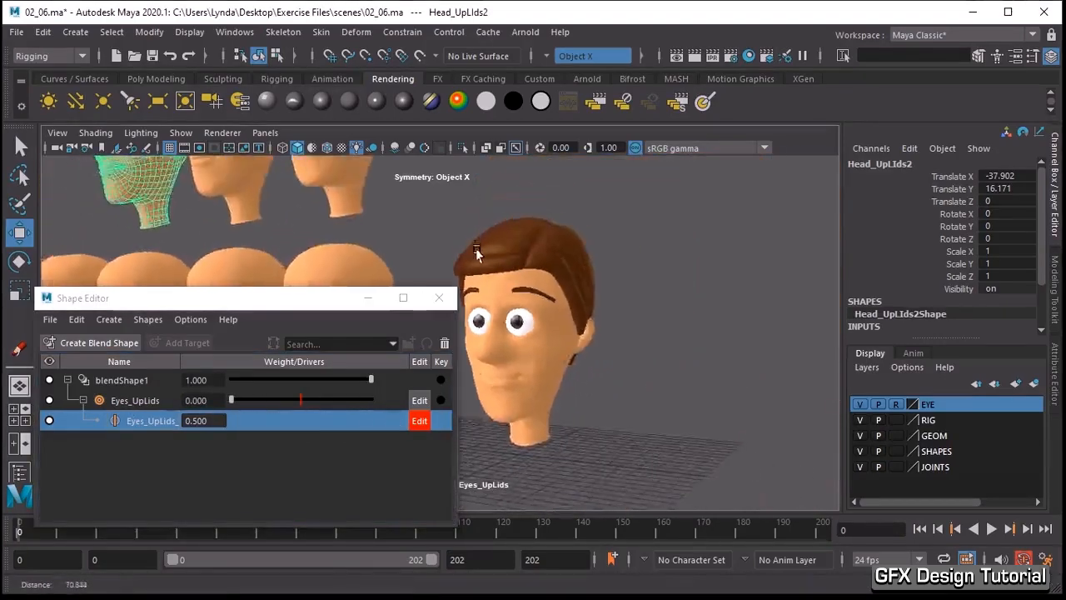
alt+middle_drag(475, 254, 632, 296)
alt+right_drag(632, 296, 509, 292)
alt+drag(509, 291, 568, 273)
click(580, 246)
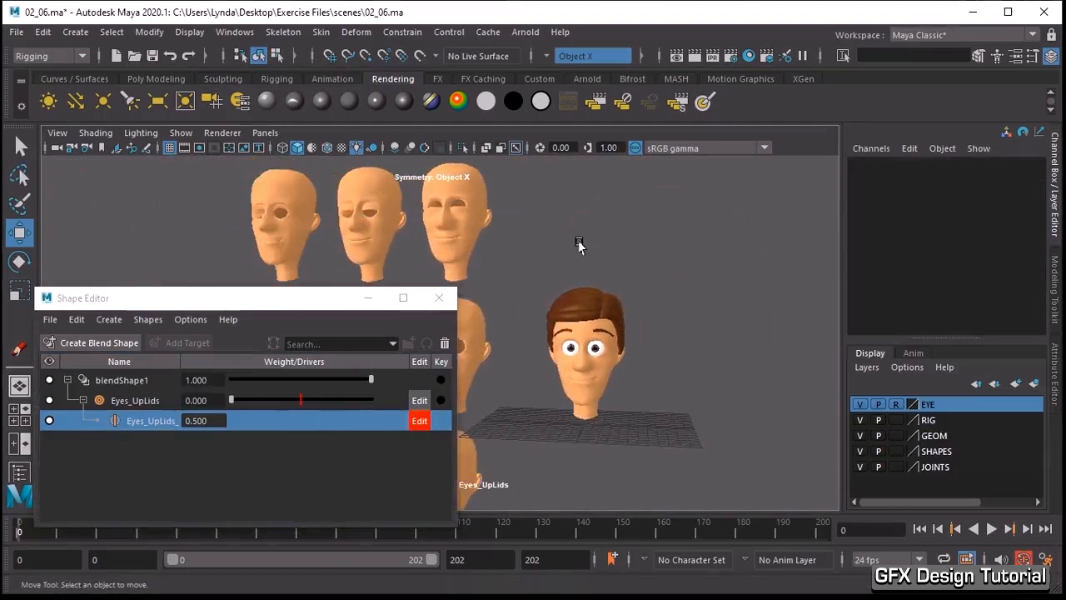